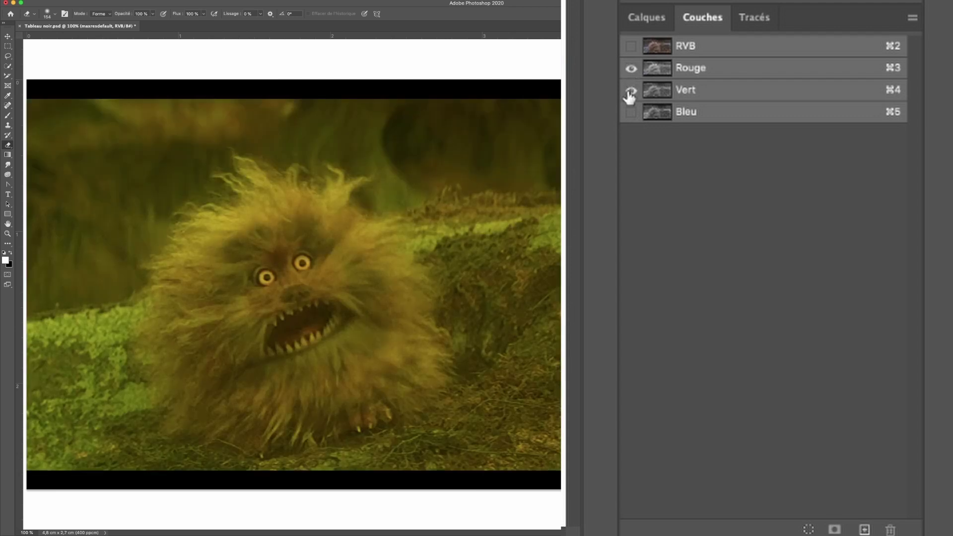
- Toggle the Vert and Bleu channels to compare the image's colour mixes, restore all RVB channels and return to the layer list
left_click(630, 94)
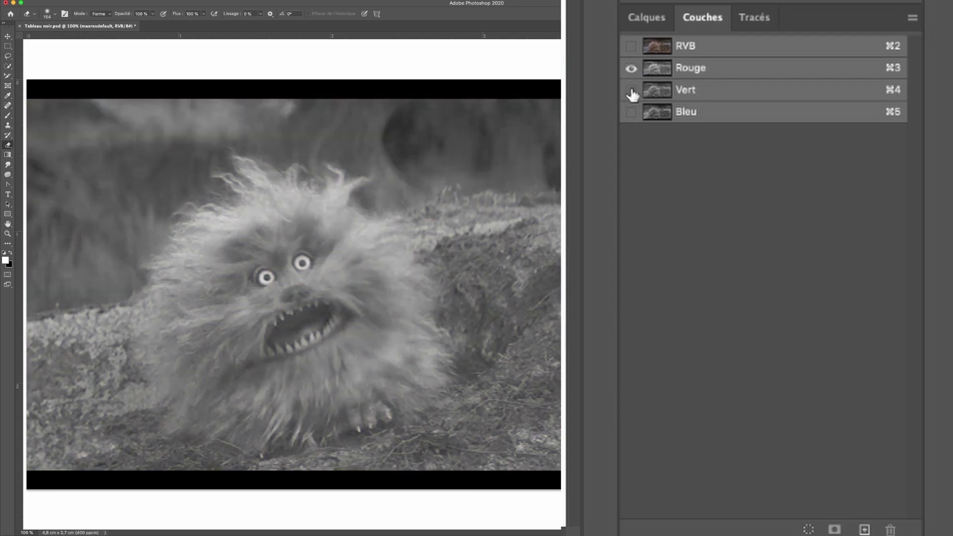
left_click(632, 92)
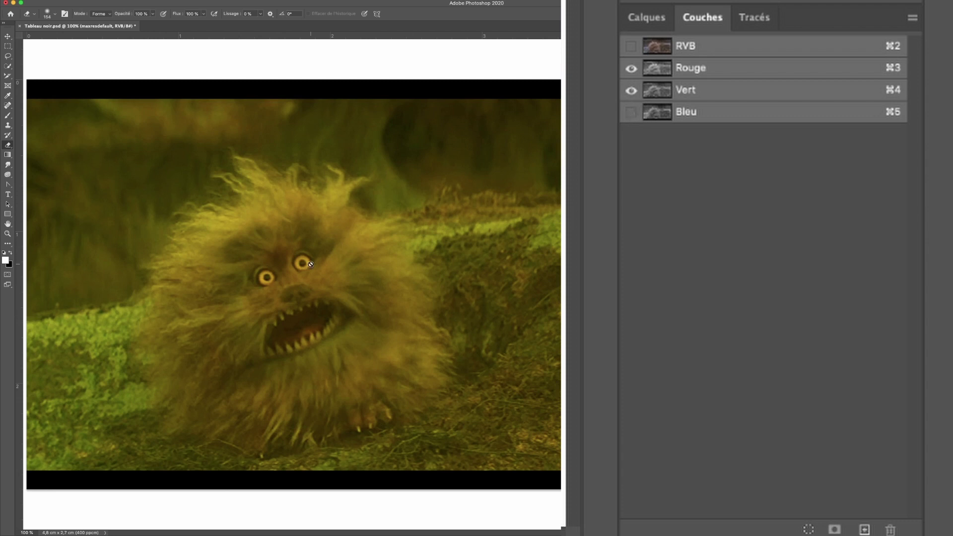
left_click(631, 114)
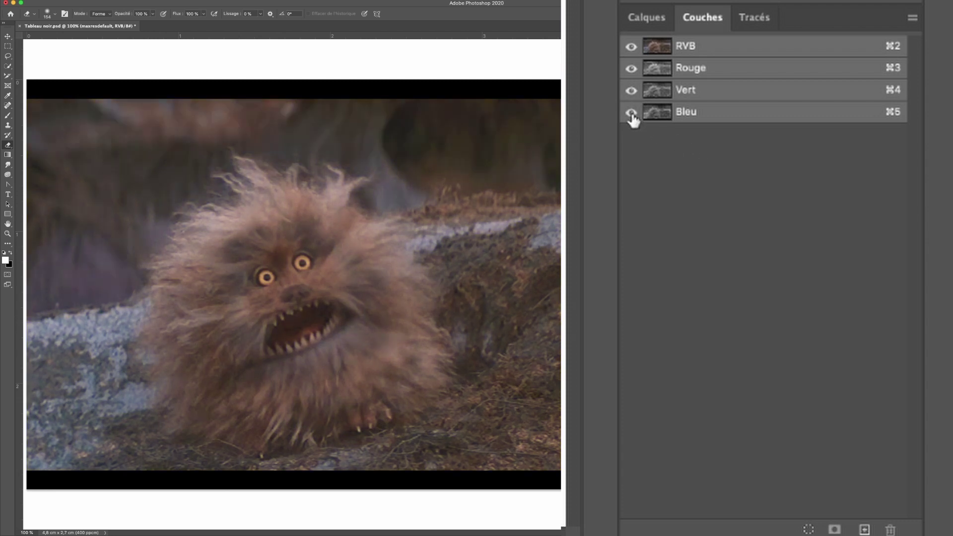
left_click(632, 90)
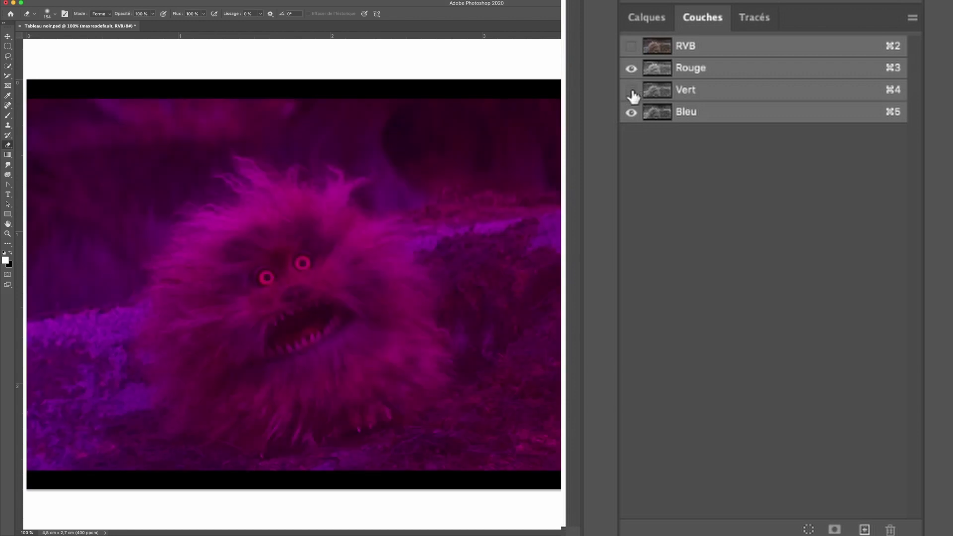
left_click(631, 90)
left_click(631, 112)
left_click(632, 114)
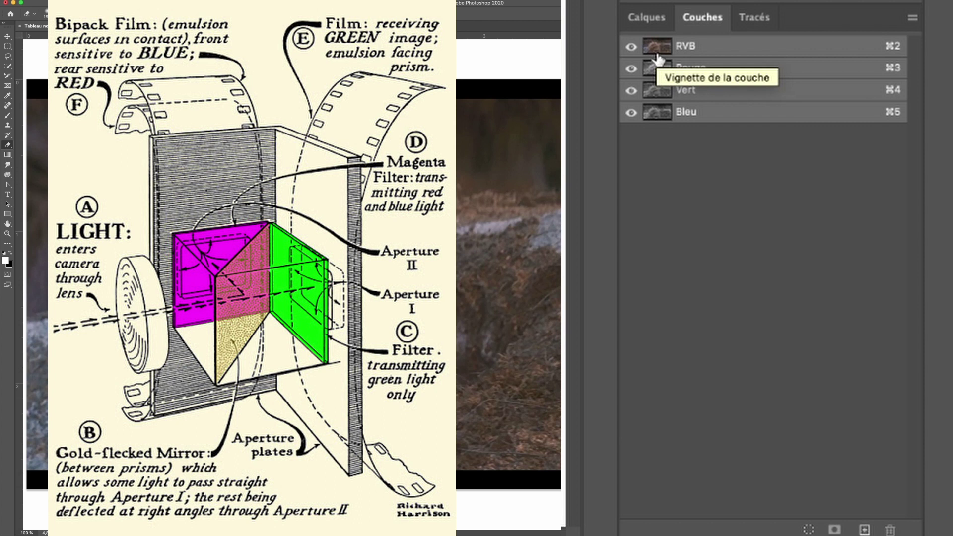
left_click(651, 21)
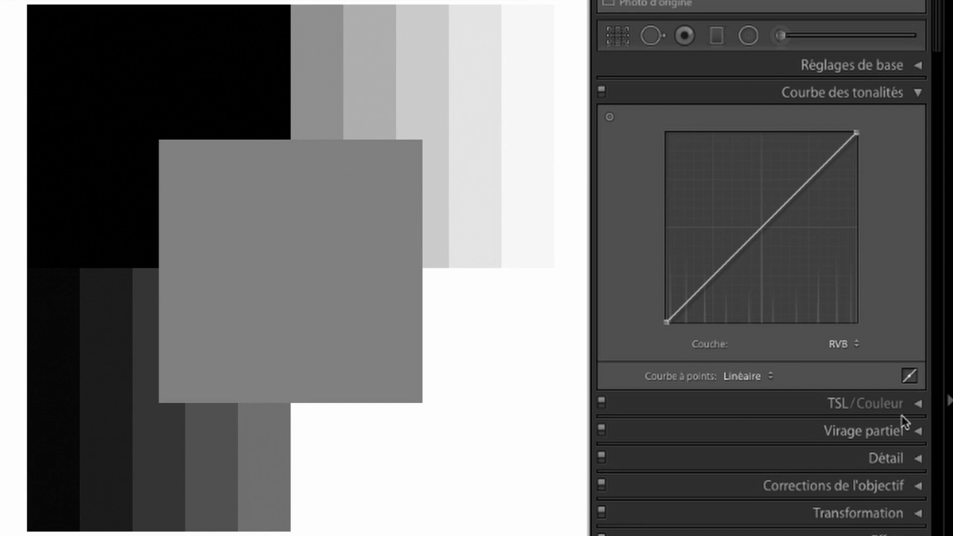
- In Lightroom Classic, view the Rouge, Vert and Bleu tone curves of the grey chart and return to the RVB curve
left_click(848, 351)
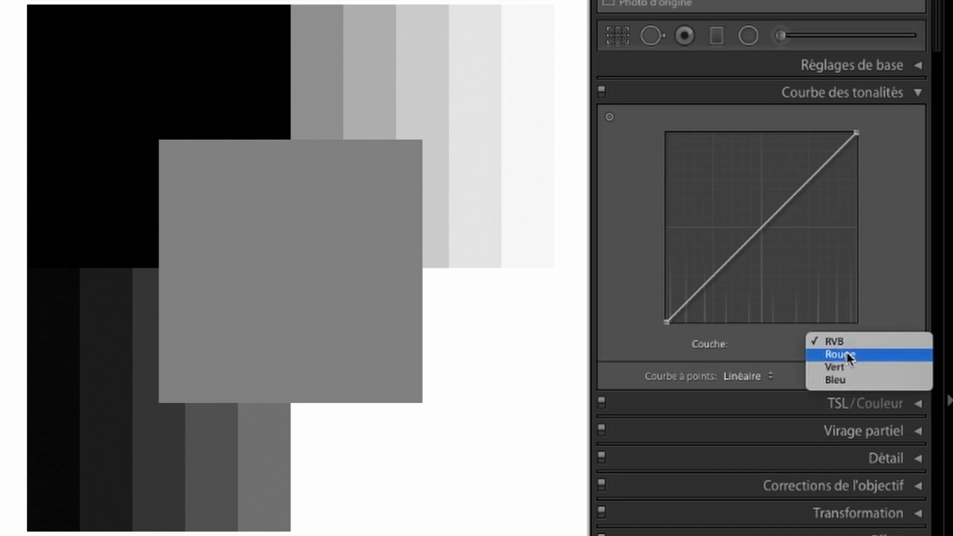
left_click(846, 353)
left_click(845, 341)
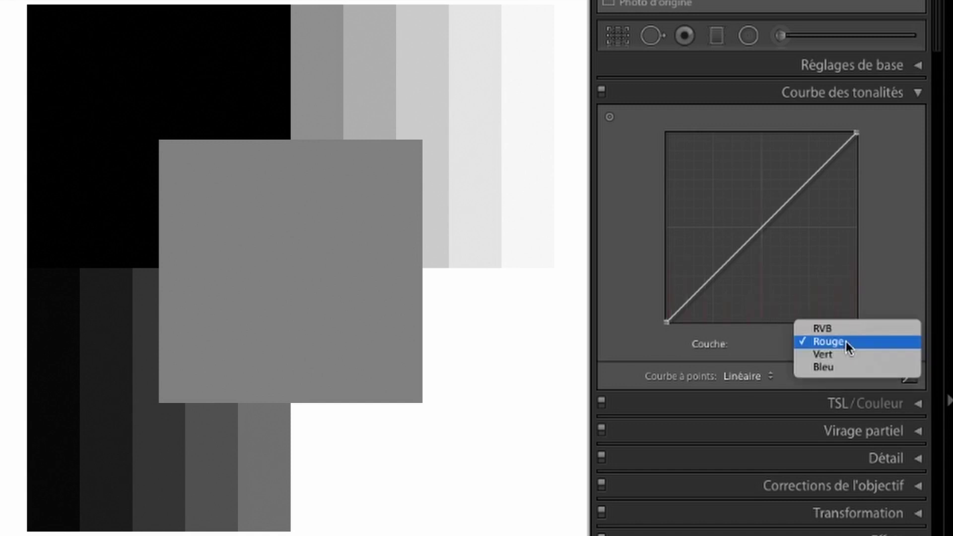
left_click(847, 355)
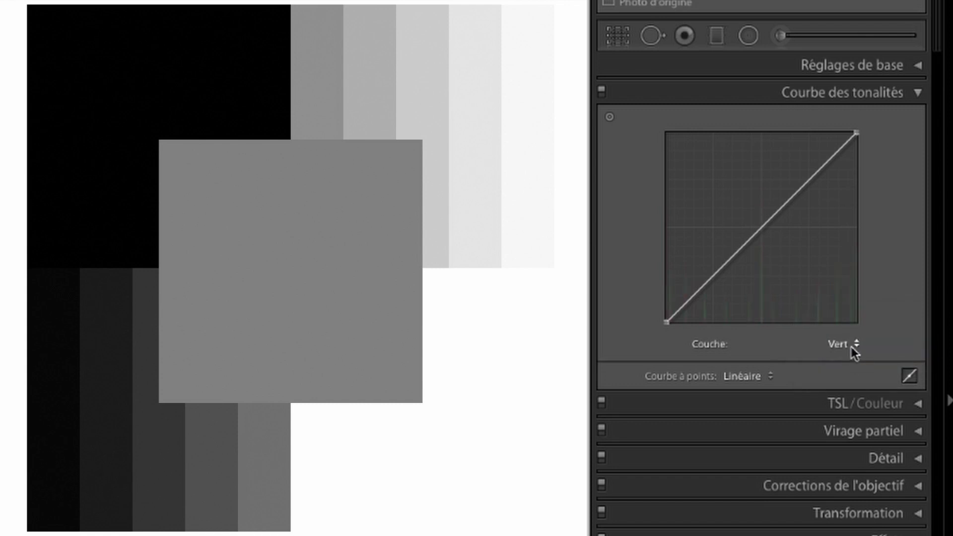
left_click(850, 342)
left_click(851, 355)
left_click(848, 344)
left_click(850, 304)
- Try a midtone control point at about 49.8 / 50.6 % on the grey chart's RVB curve and flatten the curve
mouse_move(762, 224)
left_mouse_down()
mouse_move(757, 206)
mouse_move(767, 248)
mouse_move(745, 208)
mouse_move(760, 251)
mouse_move(758, 207)
mouse_move(745, 233)
mouse_move(772, 225)
mouse_move(755, 207)
mouse_move(749, 237)
mouse_move(791, 232)
mouse_move(760, 204)
mouse_move(761, 226)
left_mouse_up()
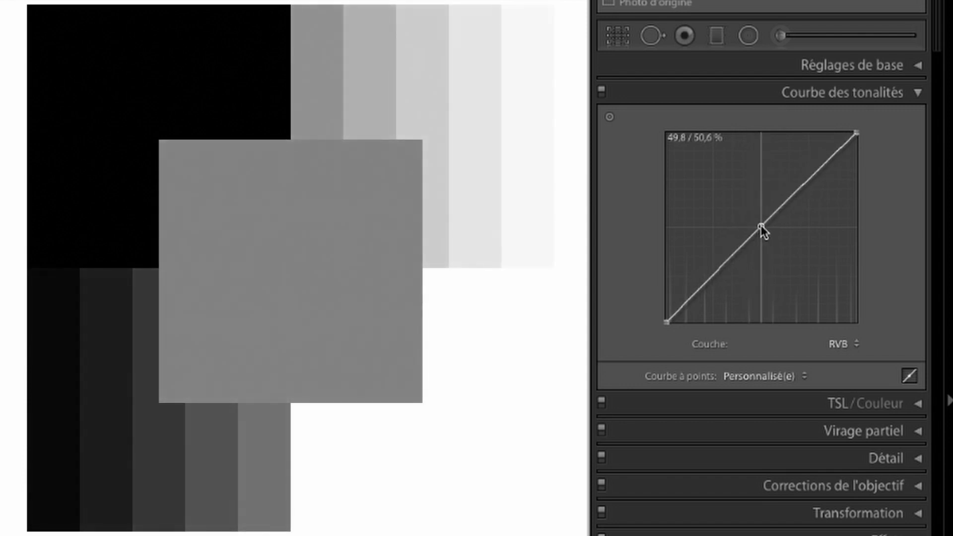
right_click(761, 226)
left_click(792, 261)
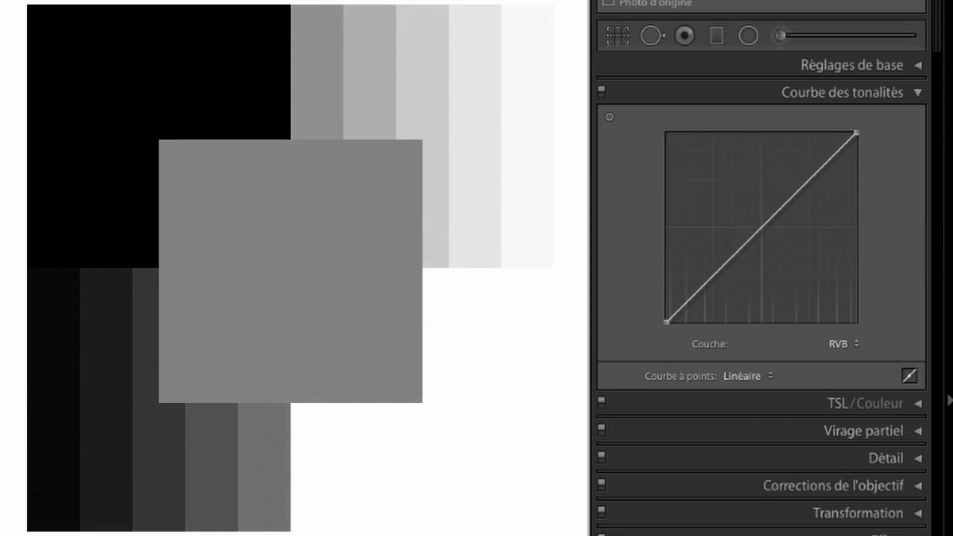
- Try brightening the portrait's midtones with an RVB curve point at about 42.7 / 56.9 %, flatten the curve and return to the grey chart
key("Right")
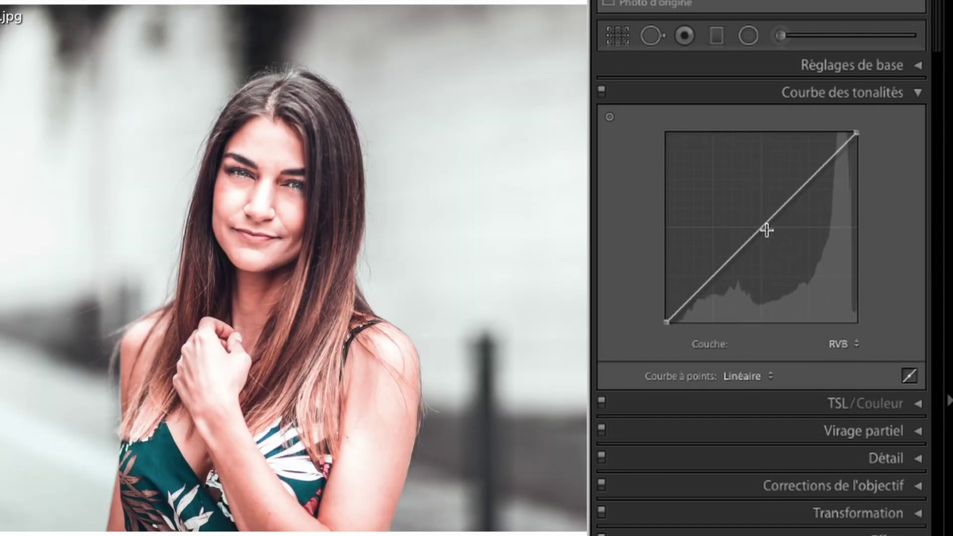
left_click_drag(765, 228, 748, 214)
right_click(749, 215)
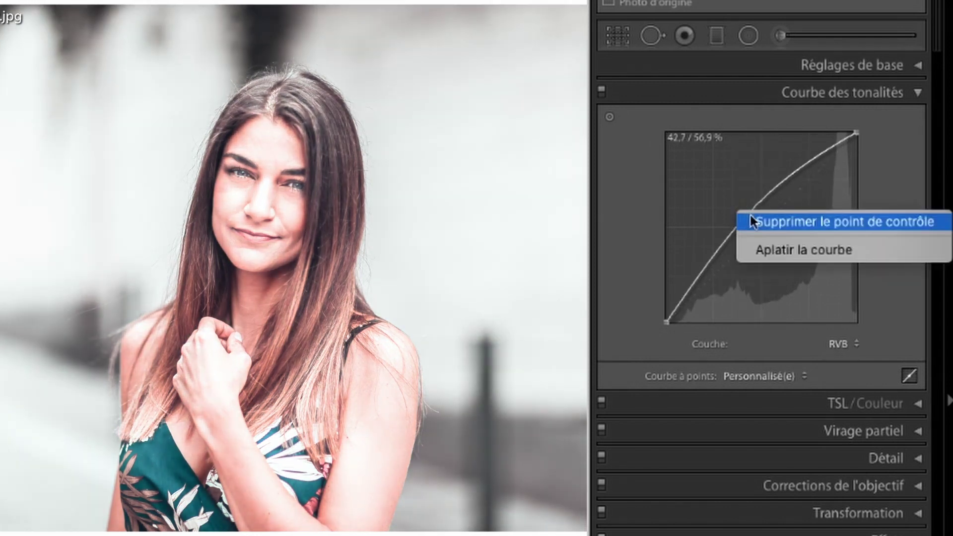
left_click(768, 249)
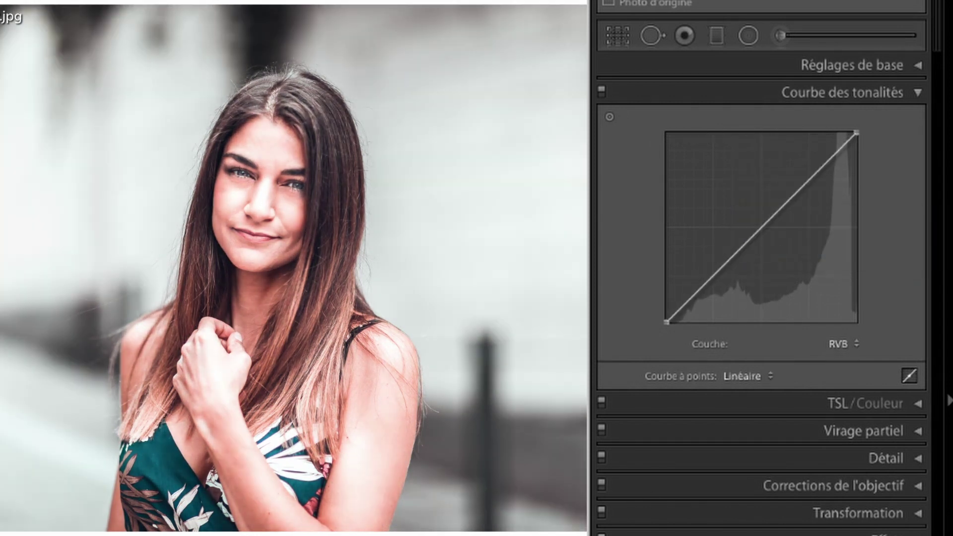
key("Right")
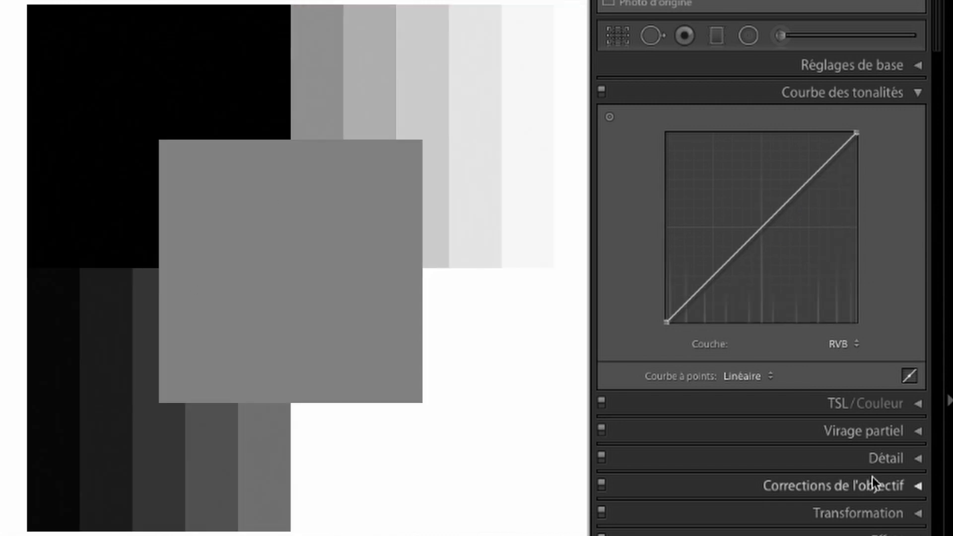
- Raise the midpoint of the grey chart's Rouge tone curve to about 49.4 / 69.4 %
left_click(850, 344)
left_click(844, 354)
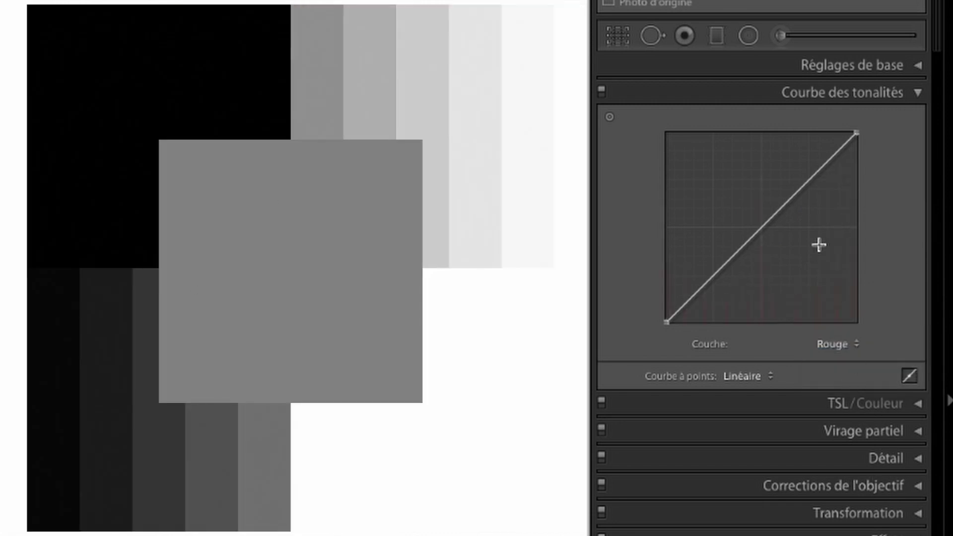
left_click(764, 226)
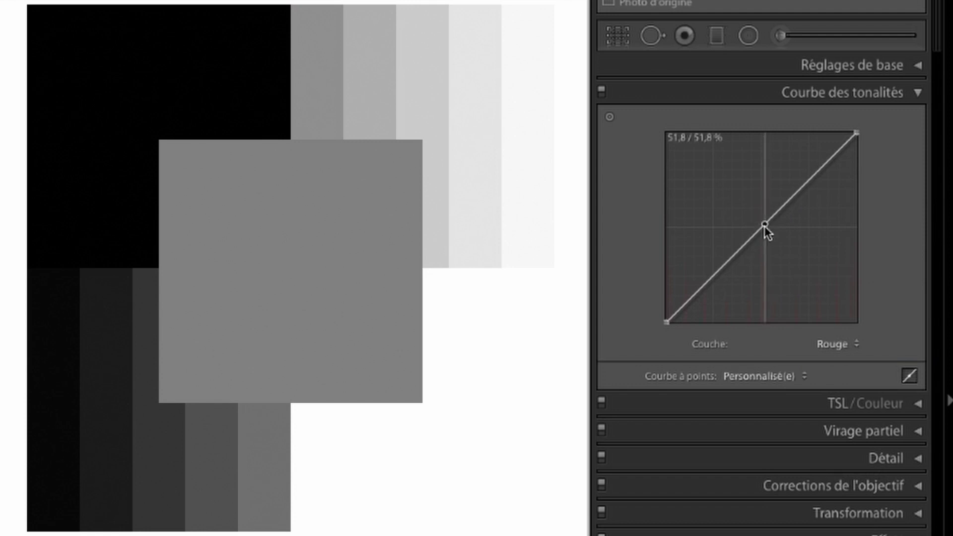
left_click_drag(765, 225, 760, 187)
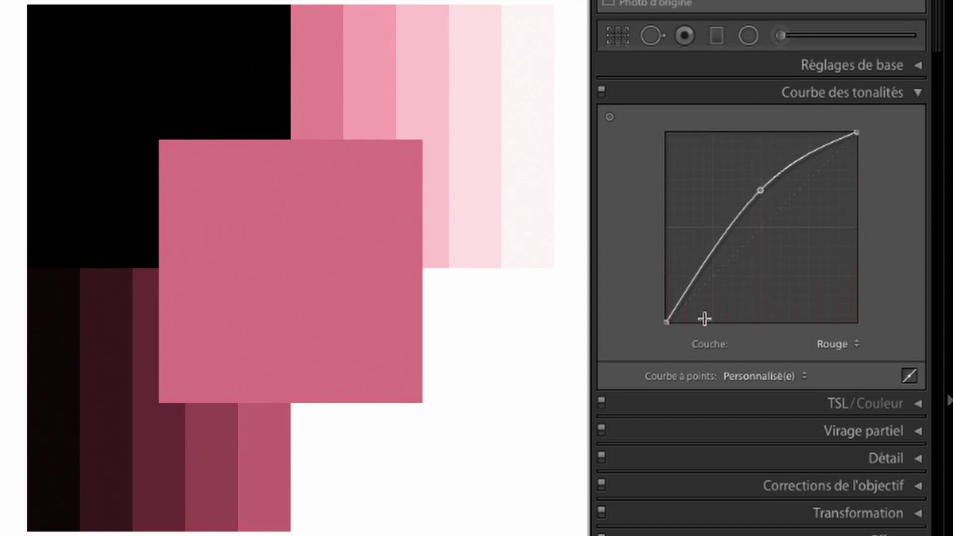
- Check the Vert and Bleu tone curves, return to the Rouge curve and flatten it
left_click(847, 349)
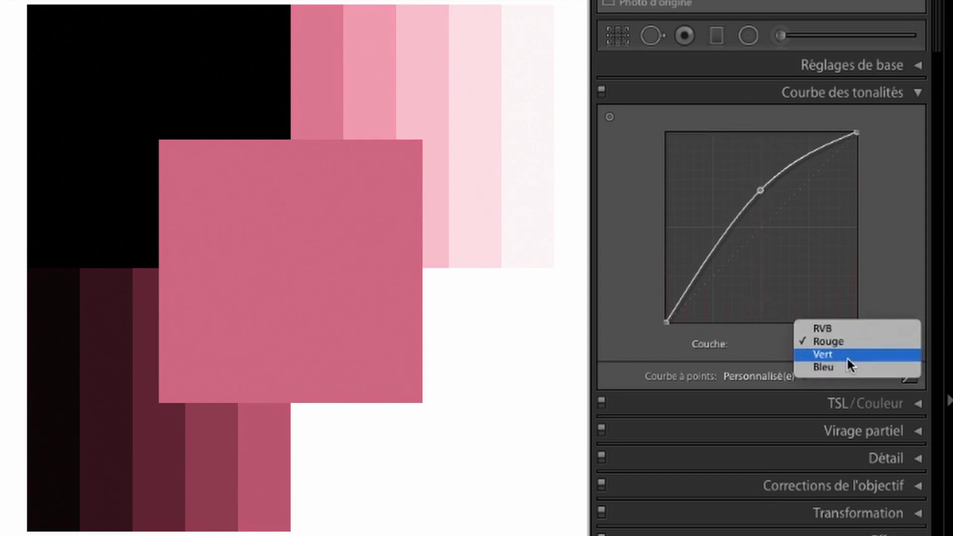
left_click(847, 359)
left_click(845, 345)
left_click(846, 355)
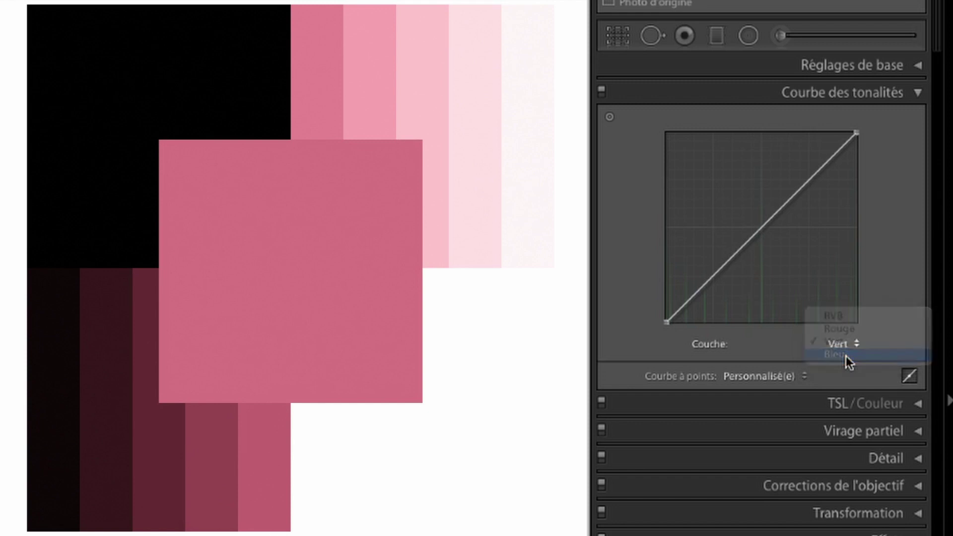
left_click(848, 343)
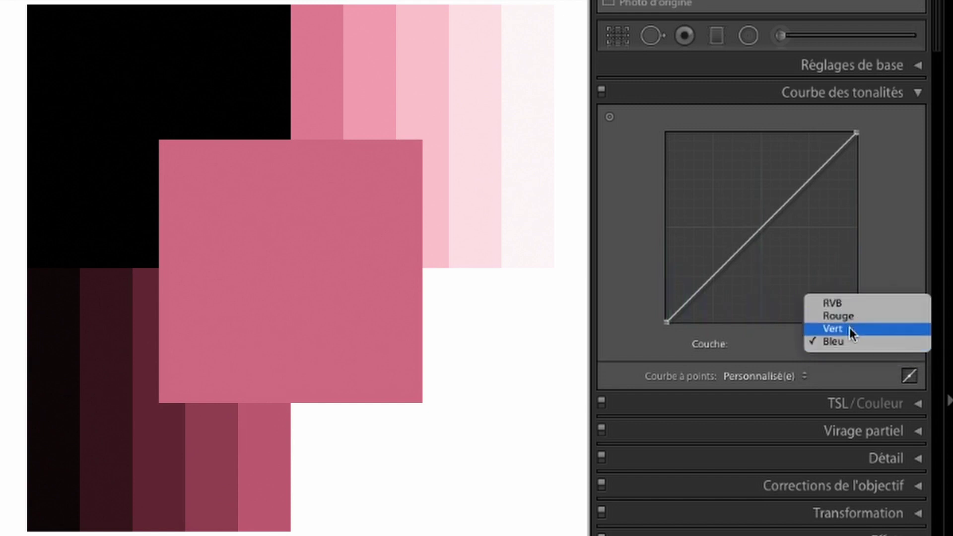
key("Escape")
left_click(848, 337)
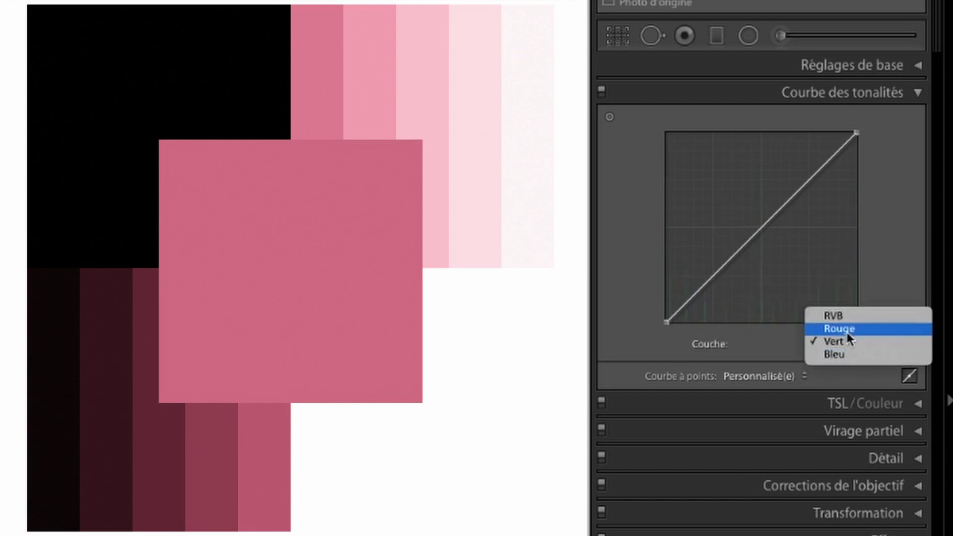
right_click(761, 194)
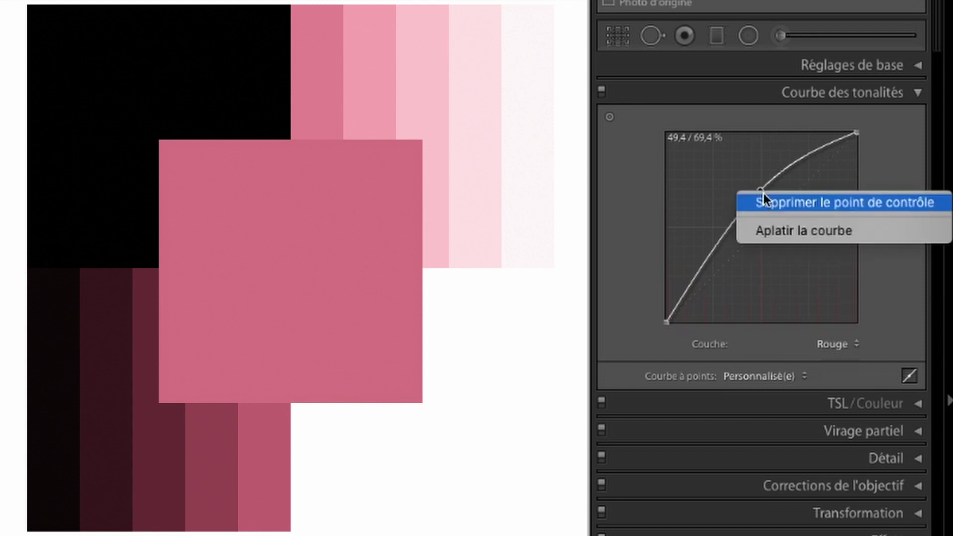
left_click(789, 233)
- Try raising the midpoint of the Bleu tone curve to about 46.7 / 57.6 % and flatten the curve
left_click(844, 342)
left_click(841, 365)
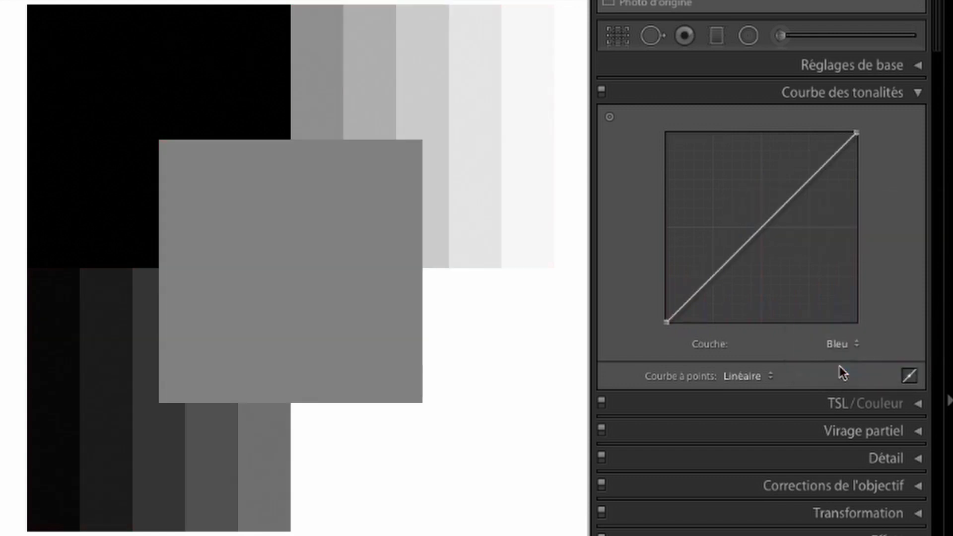
left_click_drag(762, 228, 755, 211)
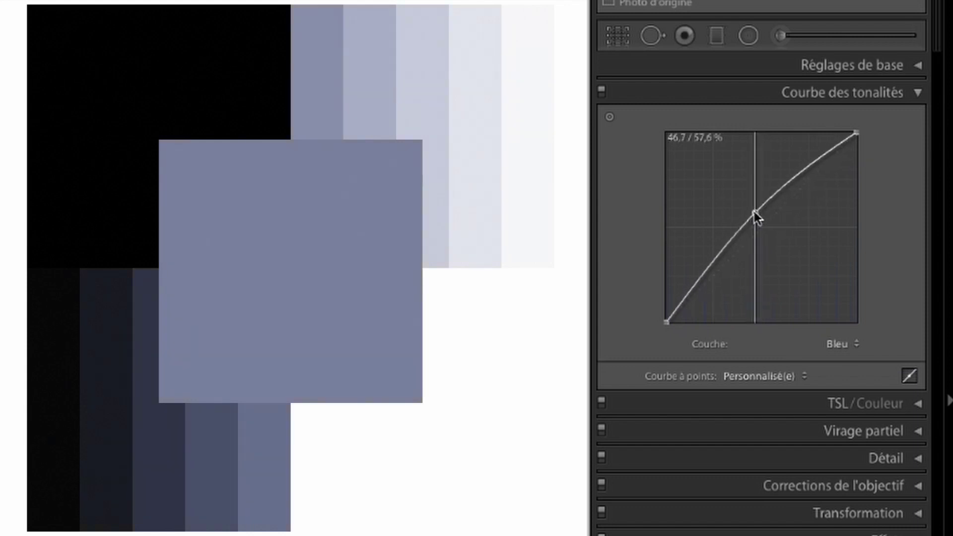
right_click(754, 210)
left_click(787, 249)
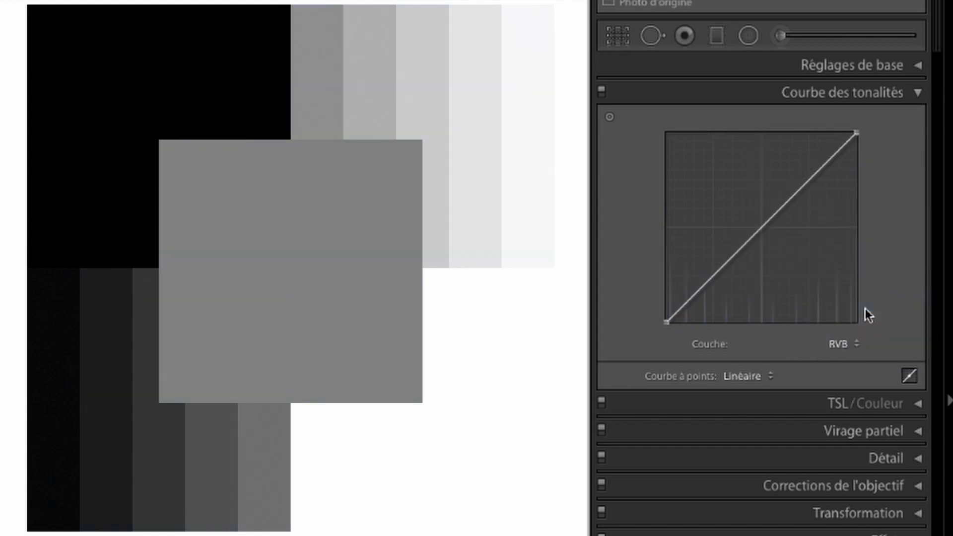
- Set the tone curve's channel to Rouge for the grey chart
left_click(851, 344)
left_click(853, 354)
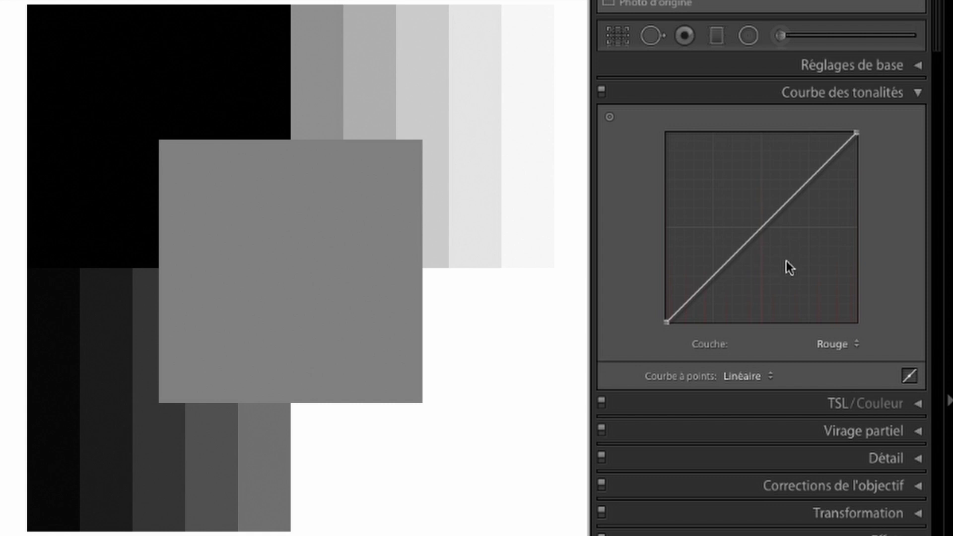
- Switch to Photoshop and hide the maxresdefault layer
left_click(933, 219)
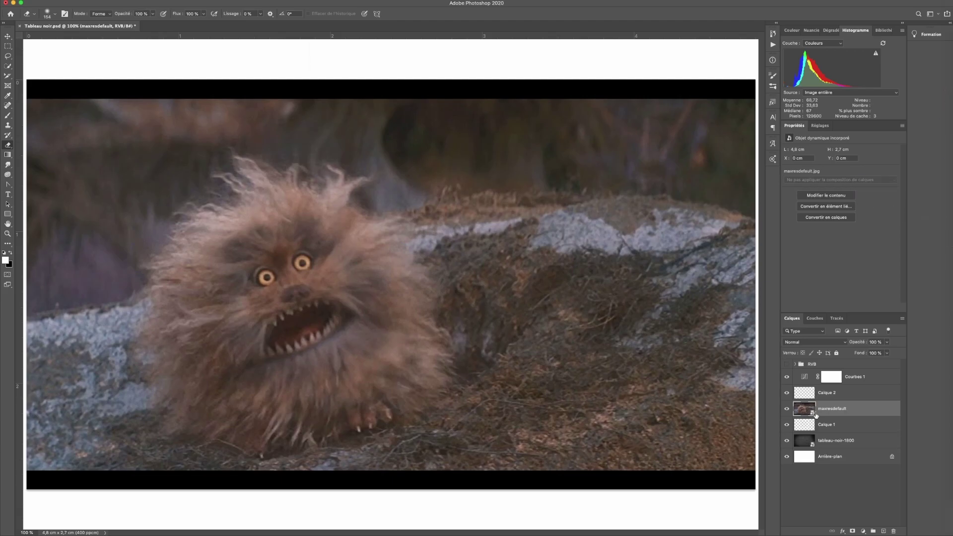
left_click(787, 409)
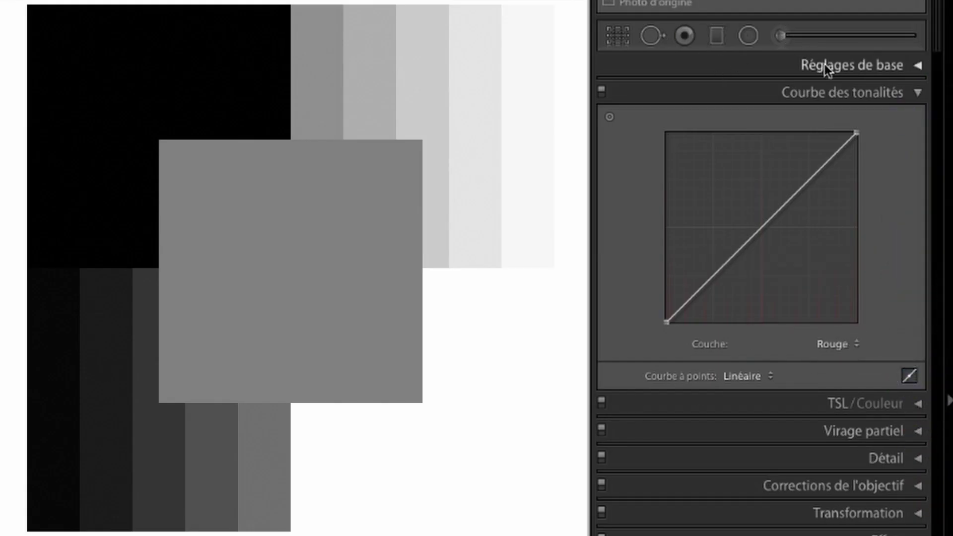
- Expand Lightroom's Réglages de base, look at the colour letters on the Photoshop blackboard and return to Lightroom's Rouge tone curve
left_click(824, 64)
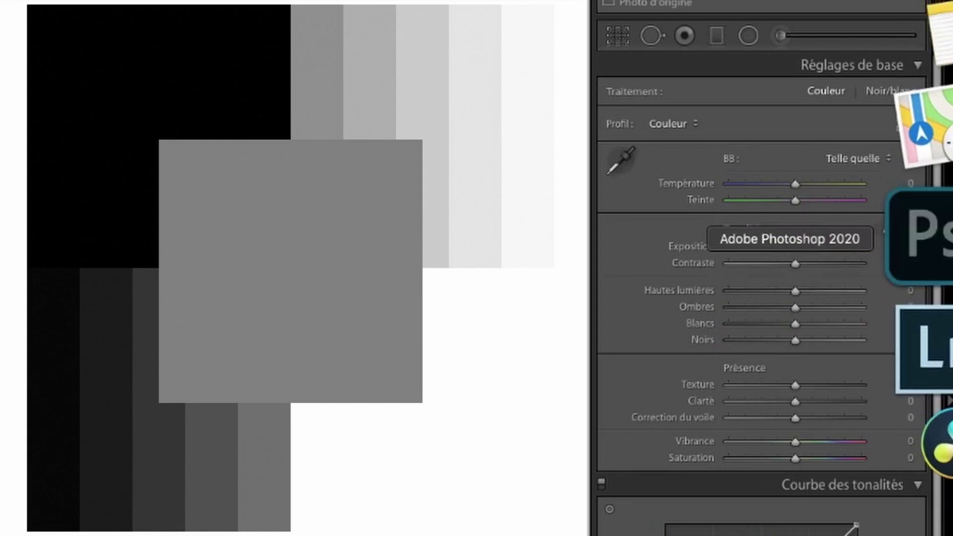
left_click(919, 283)
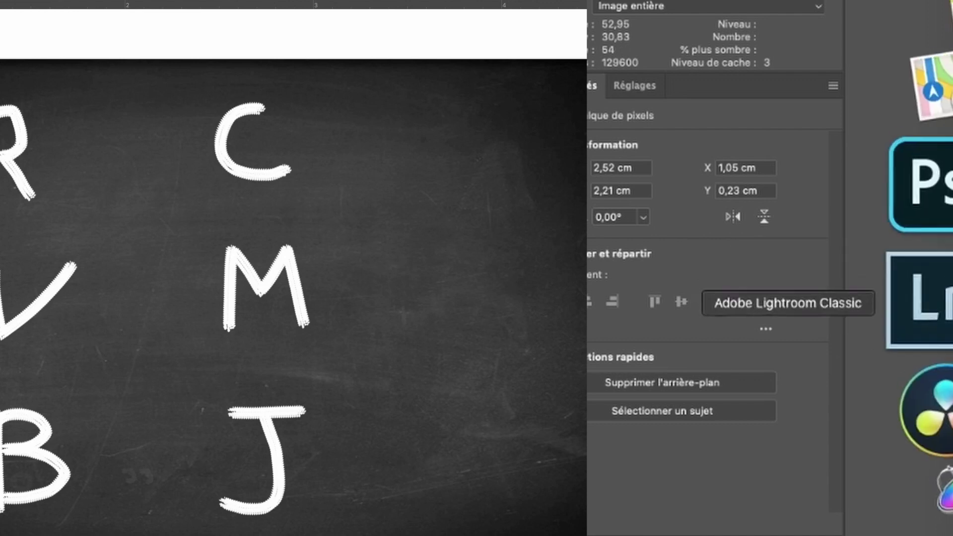
left_click(919, 269)
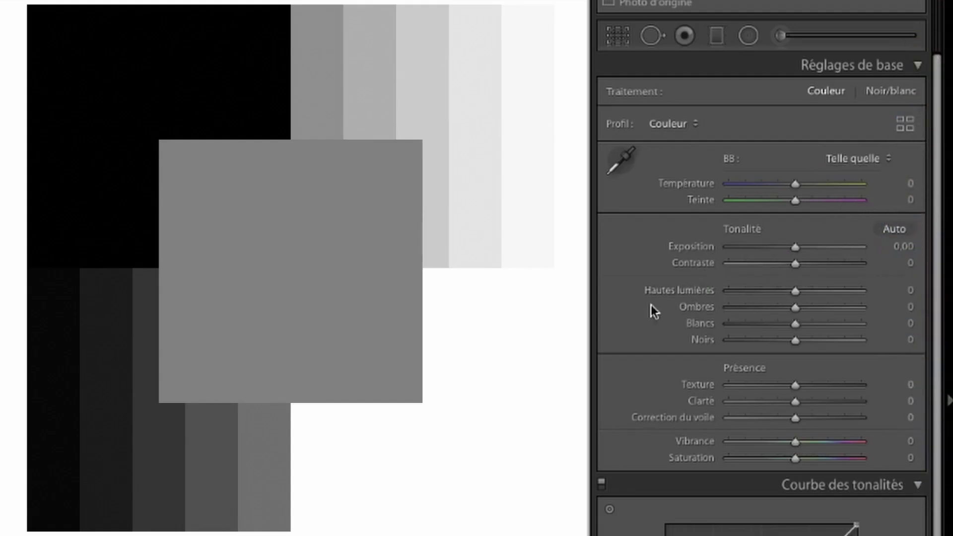
scroll(651, 305, "down", 1)
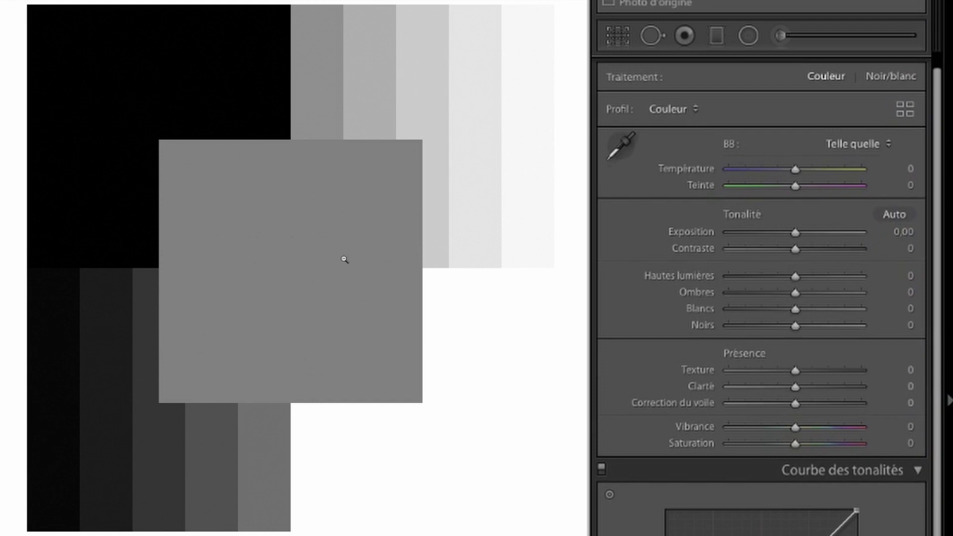
scroll(777, 447, "down", 10)
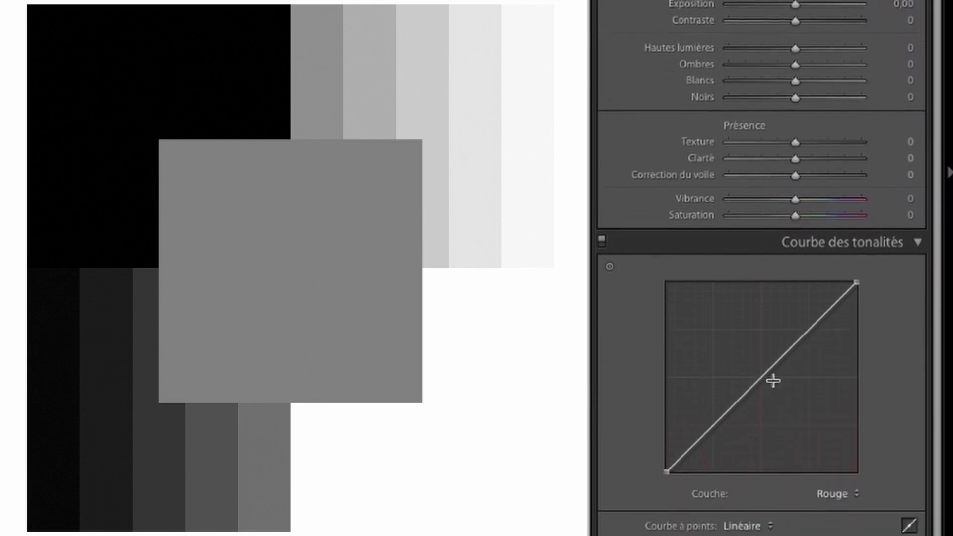
scroll(769, 164, "down", 3)
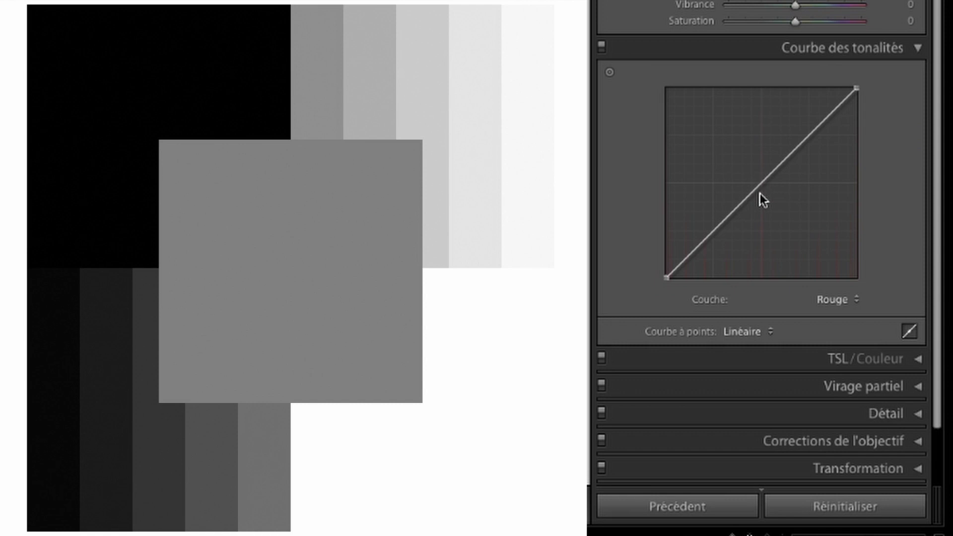
- Try lowering the midpoint of the grey chart's Rouge tone curve to 54.9 / 31.4 % and flatten the curve
left_click_drag(760, 184, 770, 218)
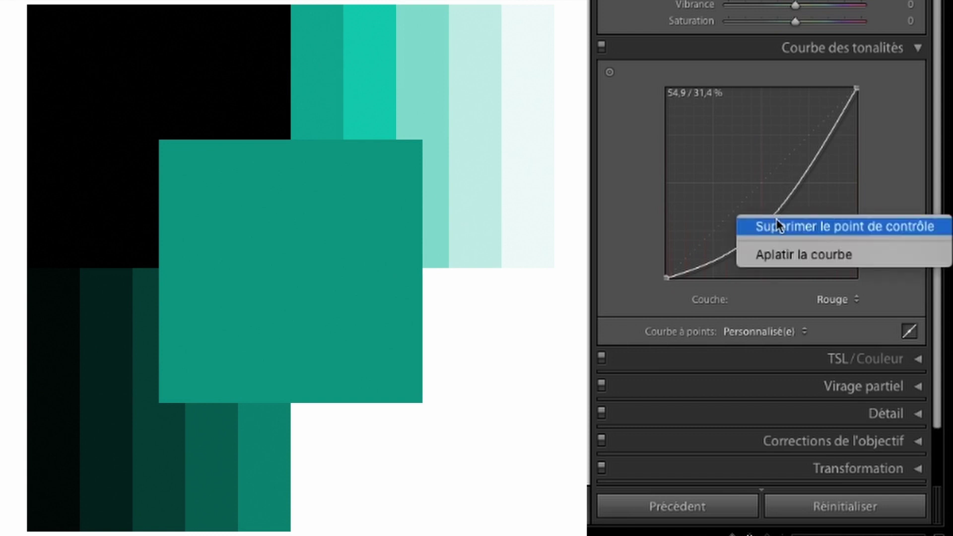
left_click(799, 254)
- Set the channel to Vert, try lowering the curve's midpoint to 54.1 / 38.0 %, and flatten the curve
left_click(839, 298)
left_click(841, 308)
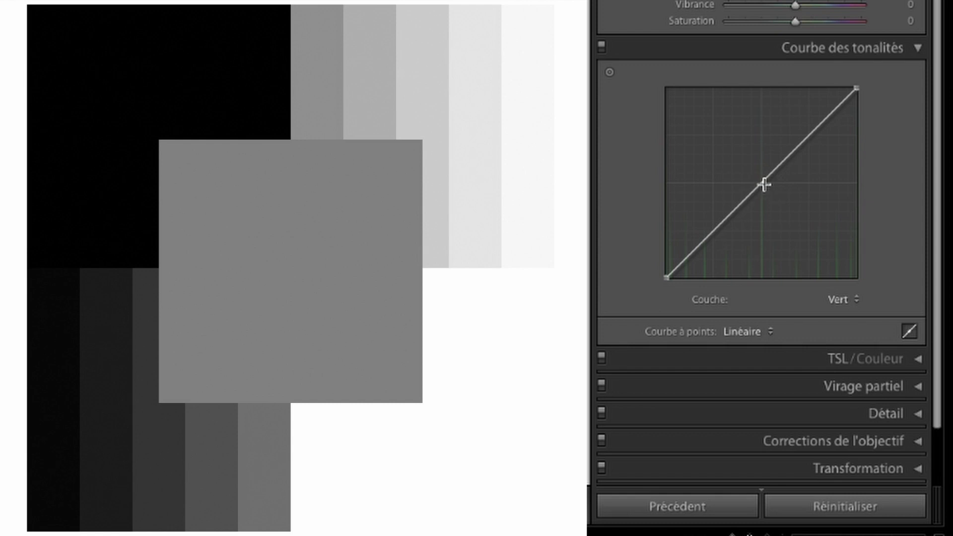
left_click_drag(763, 182, 770, 205)
right_click(769, 205)
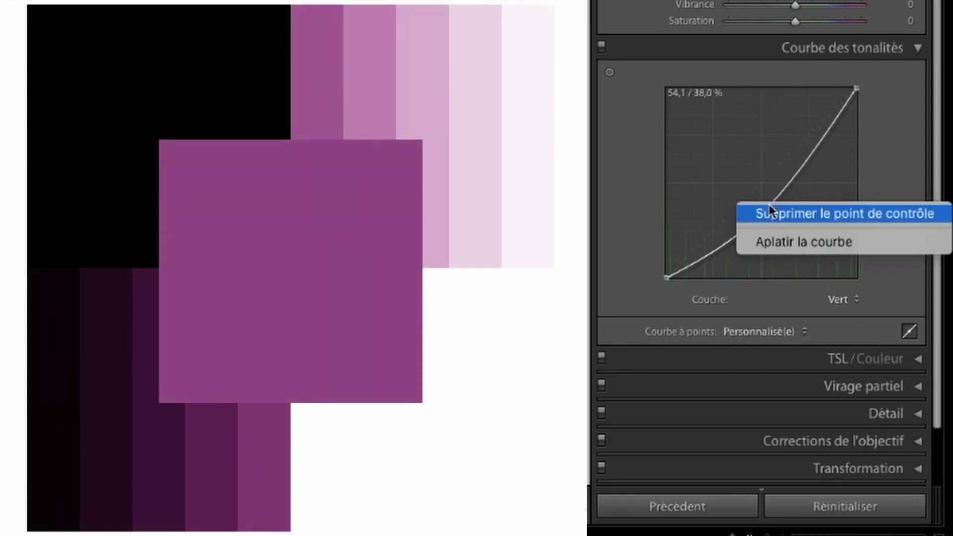
left_click(797, 240)
- On the Bleu tone curve, raise the midpoint to 48.2 / 68.2 %, and pull the same point down to 67.8 / 24.3 %
left_click(844, 299)
left_click(850, 309)
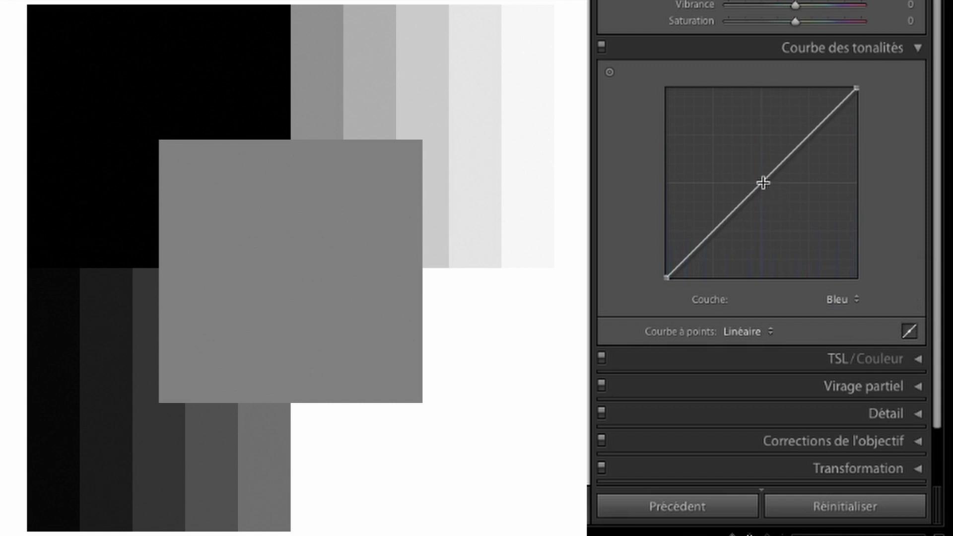
left_click_drag(763, 183, 758, 148)
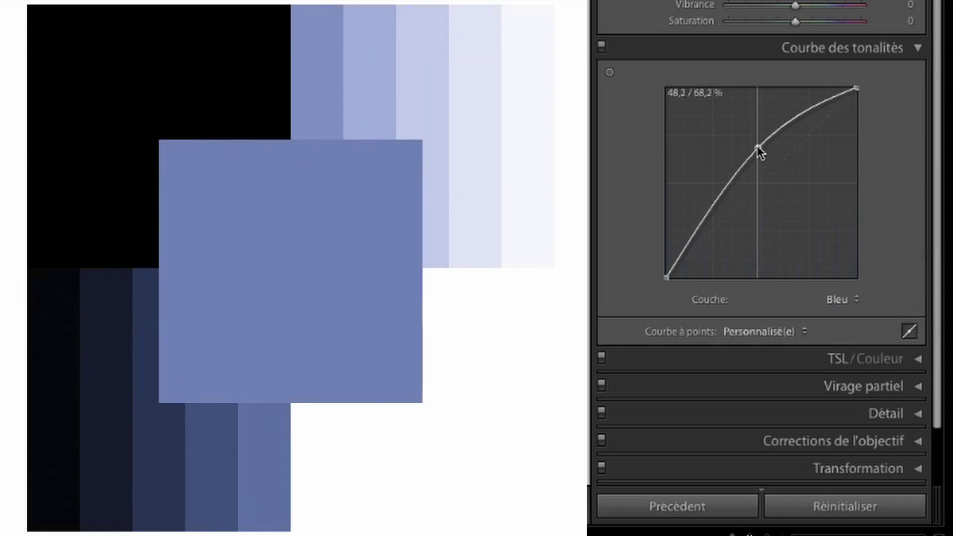
left_click_drag(758, 149, 796, 232)
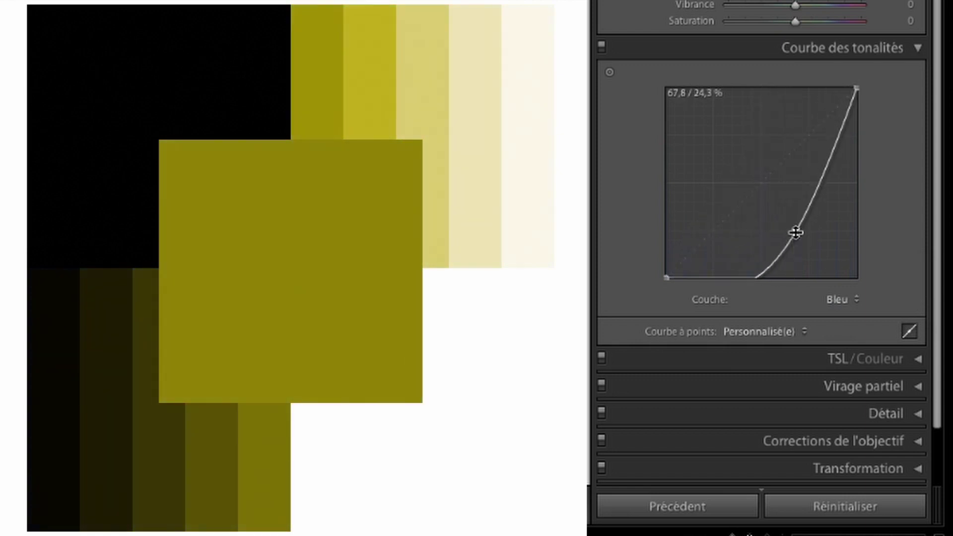
- Look at the grey chart's RVB tone curve and return to the Bleu channel
left_click(850, 296)
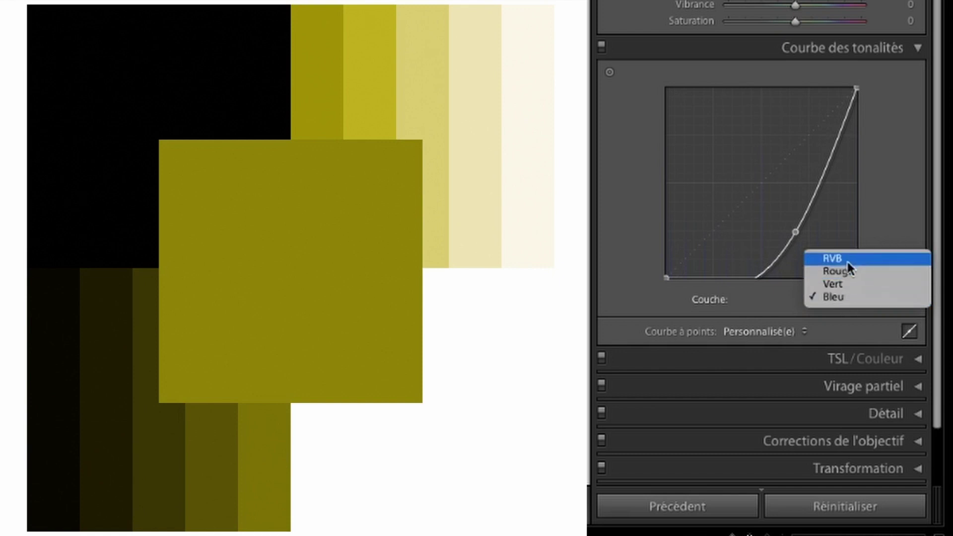
left_click(848, 258)
left_click(852, 296)
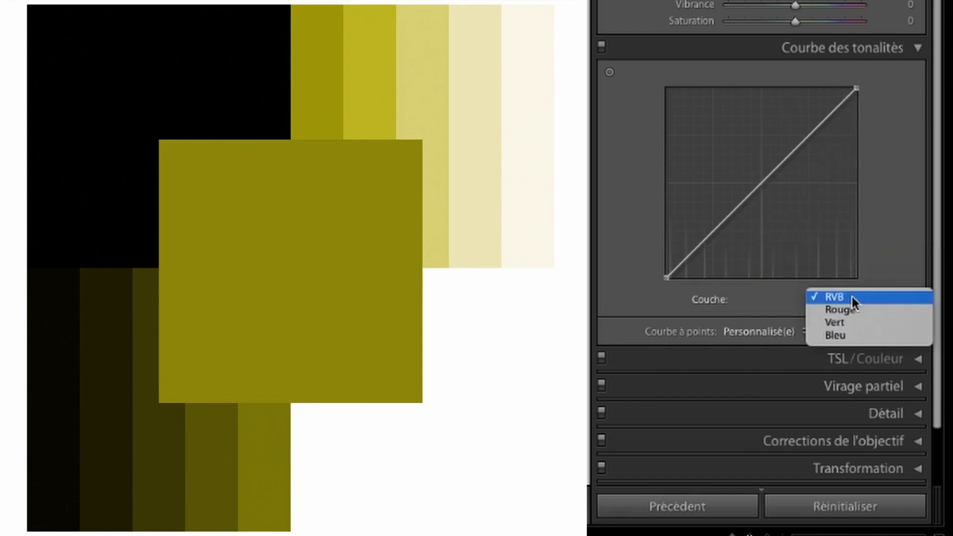
left_click(852, 336)
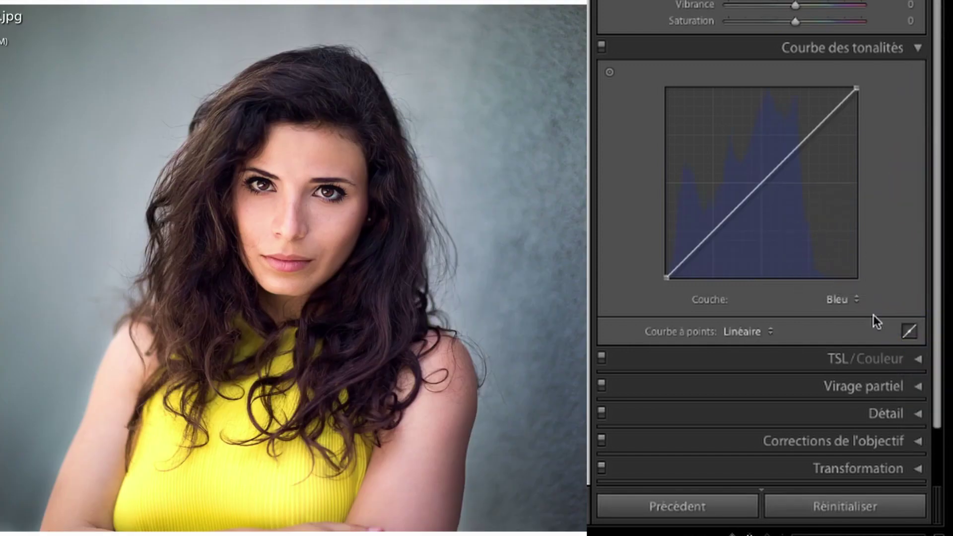
- For the portrait in the yellow top, set the tone curve's channel to Rouge and pull the midpoint slightly below the diagonal
left_click(857, 304)
left_click(846, 269)
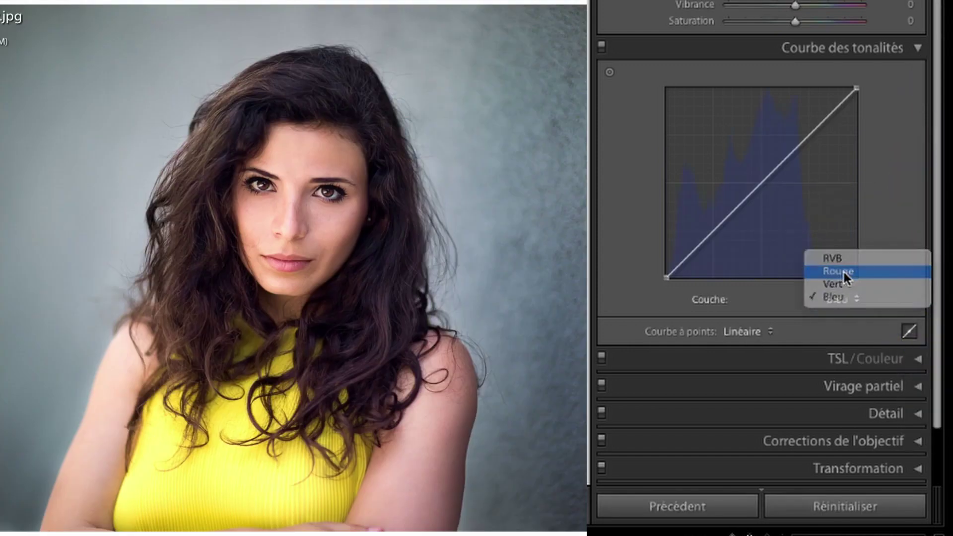
mouse_move(770, 184)
left_mouse_down()
mouse_move(744, 156)
mouse_move(761, 201)
mouse_move(765, 184)
mouse_move(772, 192)
left_mouse_up()
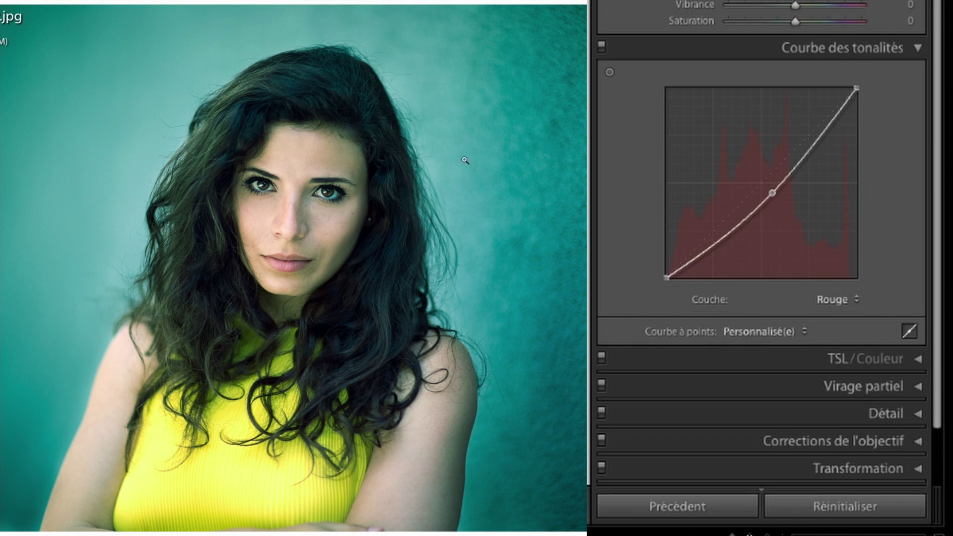
- Set the portrait's tone curve channel to Vert and lower its midpoint slightly
left_click(833, 299)
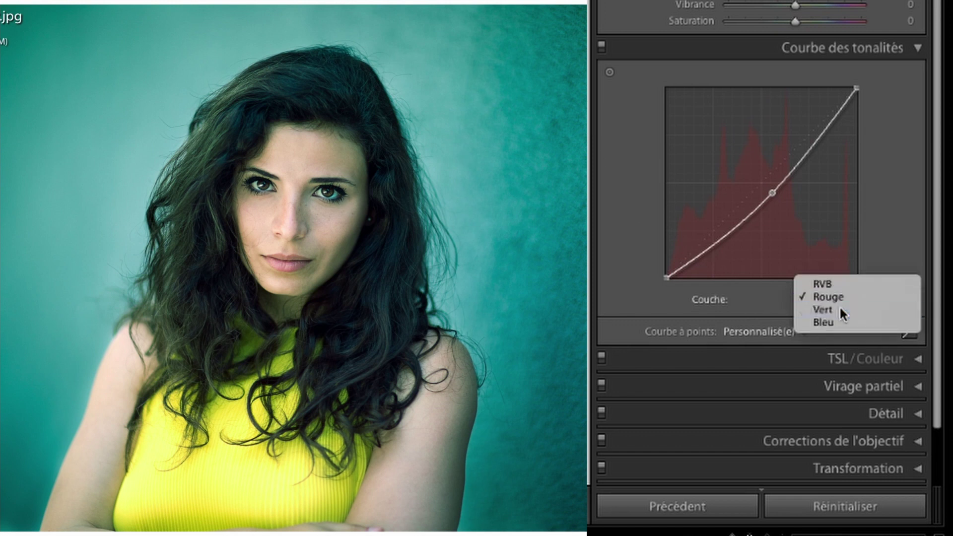
left_click(839, 308)
left_click_drag(763, 188, 763, 189)
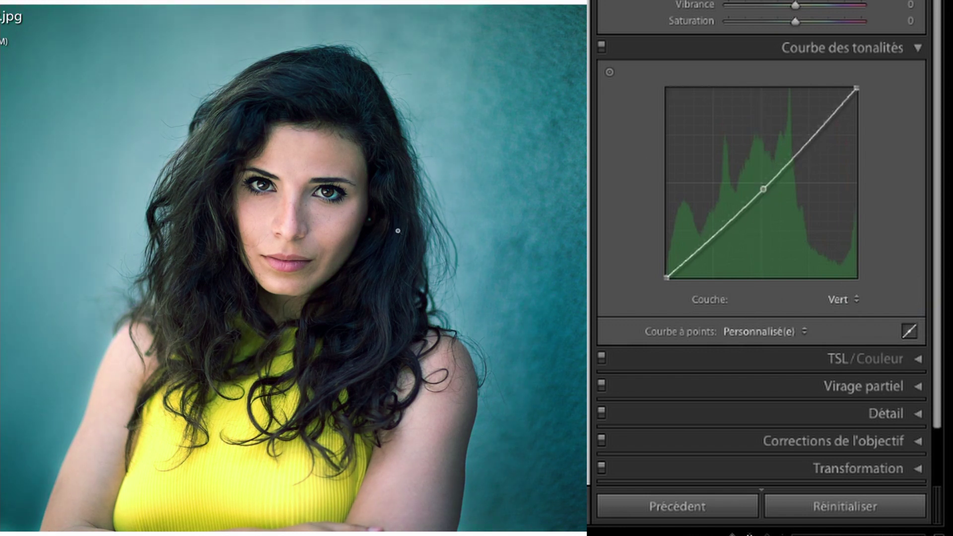
- Compare the portrait with and without the Courbe des tonalités adjustments by repeatedly disabling and re-enabling them
left_click(602, 49)
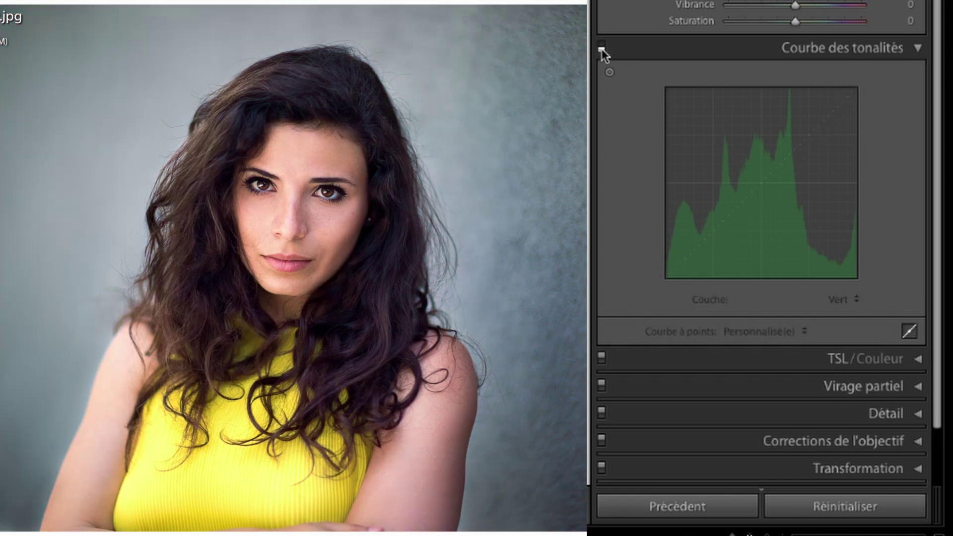
left_click(602, 48)
left_click(602, 48)
left_click(602, 49)
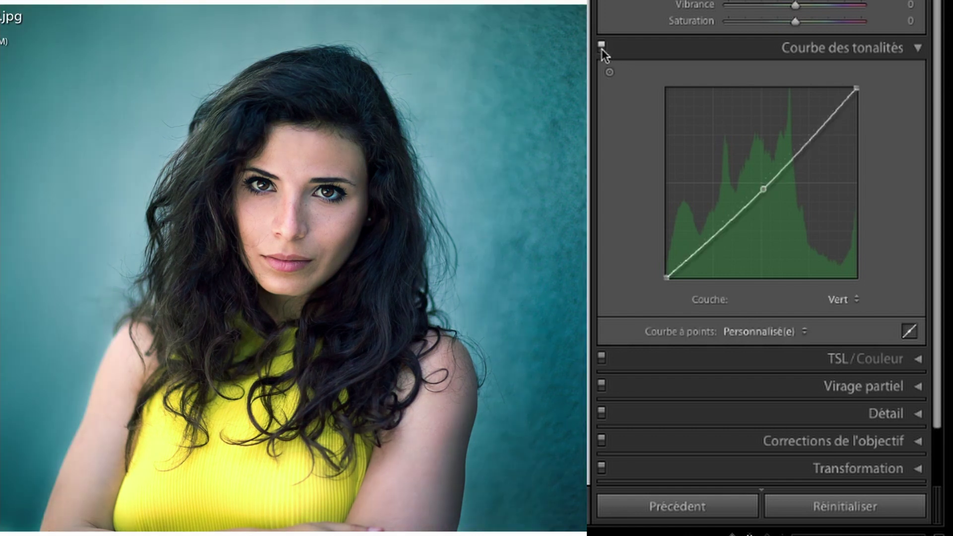
left_click(601, 49)
left_click(602, 49)
left_click(602, 49)
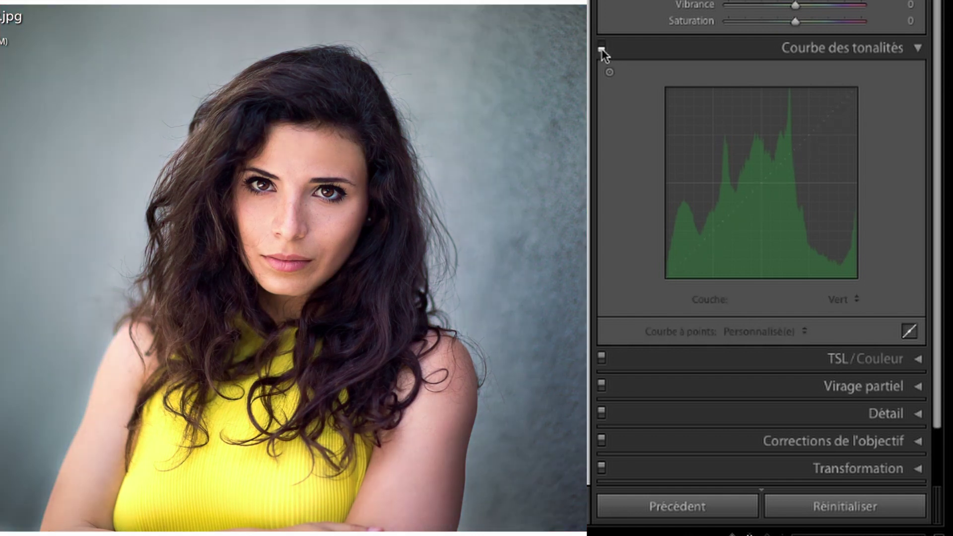
left_click(601, 49)
- Return to the Rouge channel and add a shadow point to the curve, raised to about 31.8 / 27.5 %
left_click(857, 301)
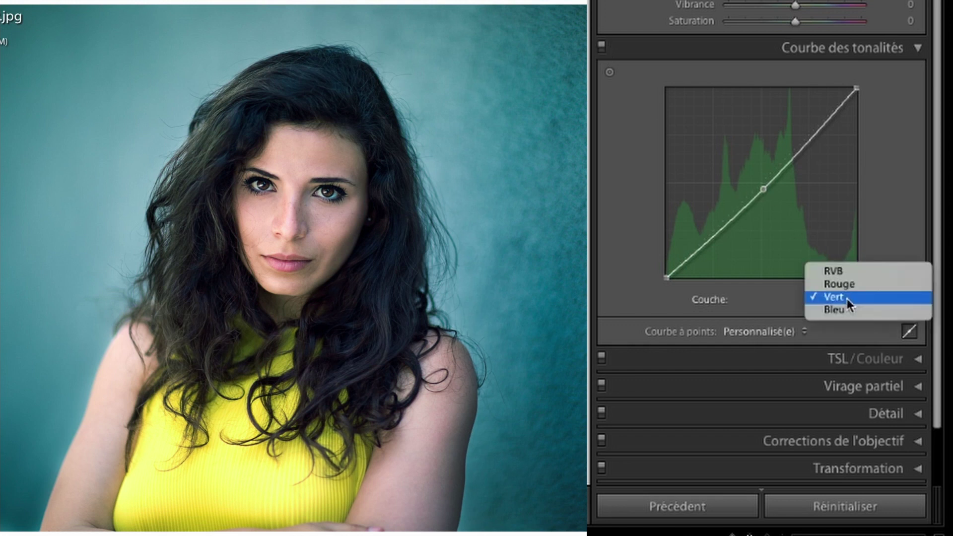
left_click(842, 284)
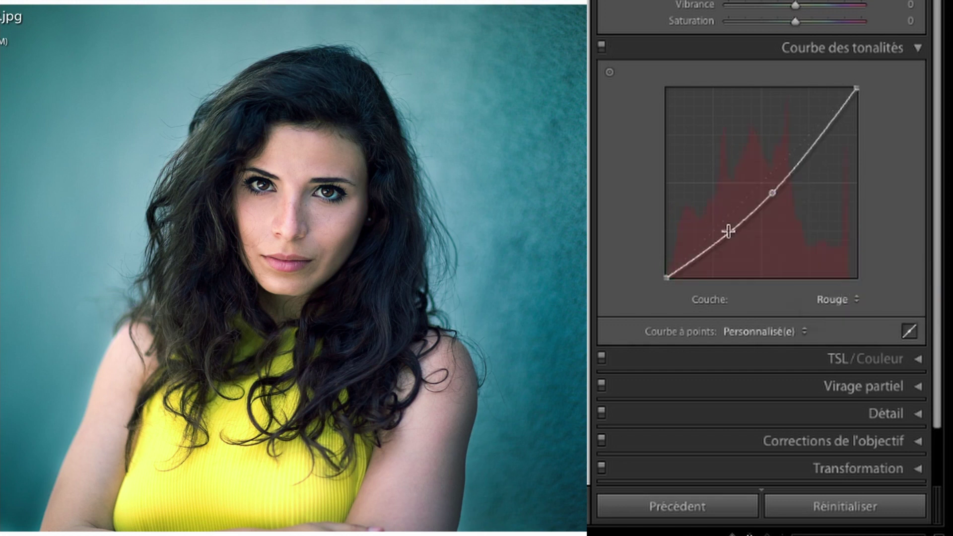
left_click_drag(728, 235, 725, 229)
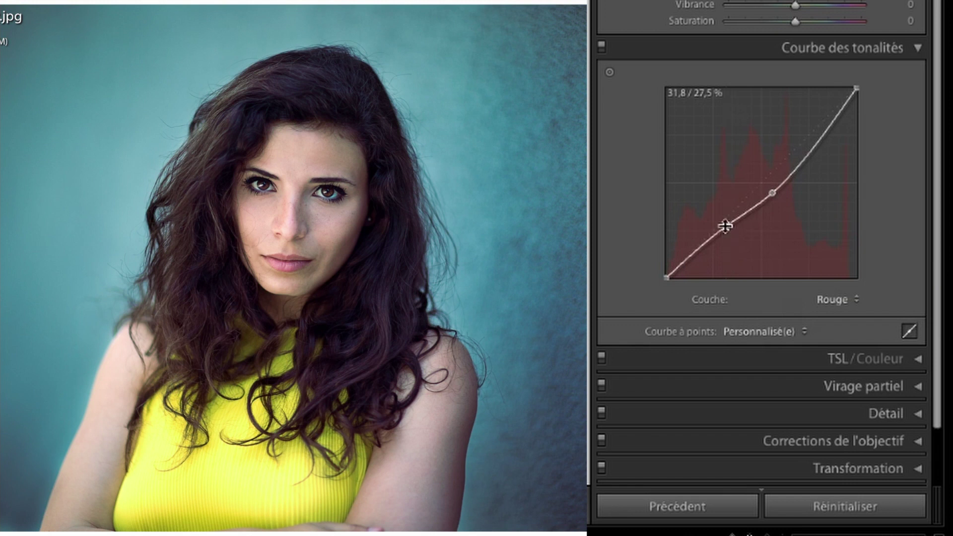
- Flatten the portrait's Rouge tone curve, and nudge the Vert curve's midpoint before flattening that curve as well
left_click(837, 301)
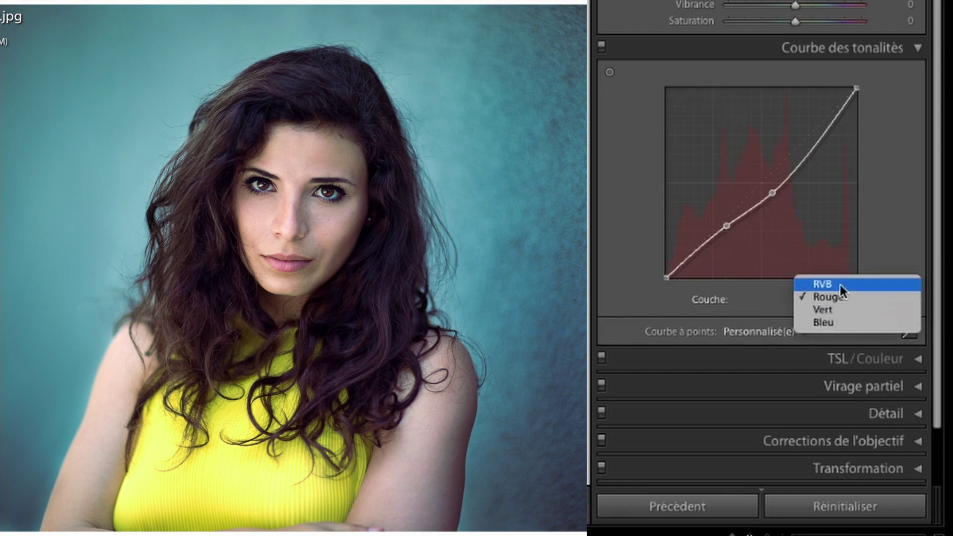
right_click(774, 193)
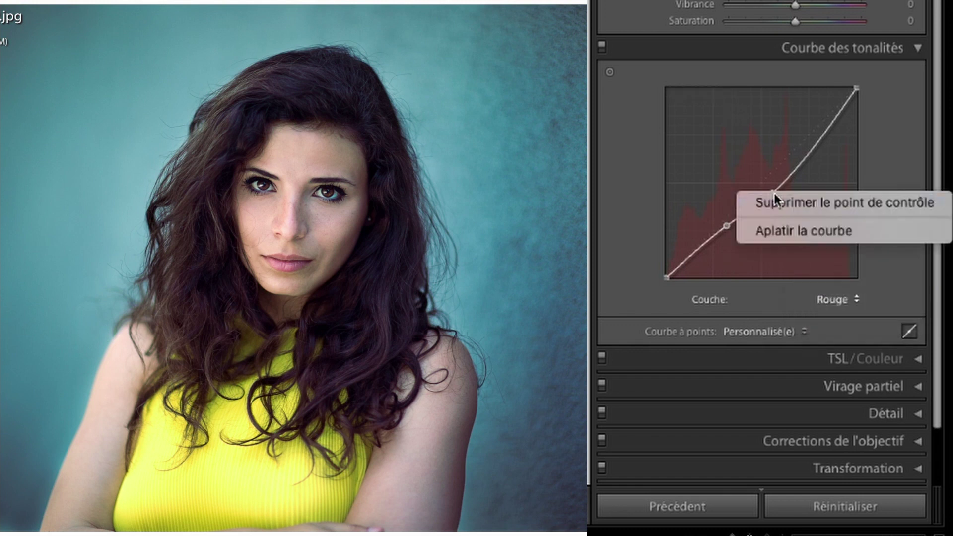
left_click(798, 227)
left_click(848, 298)
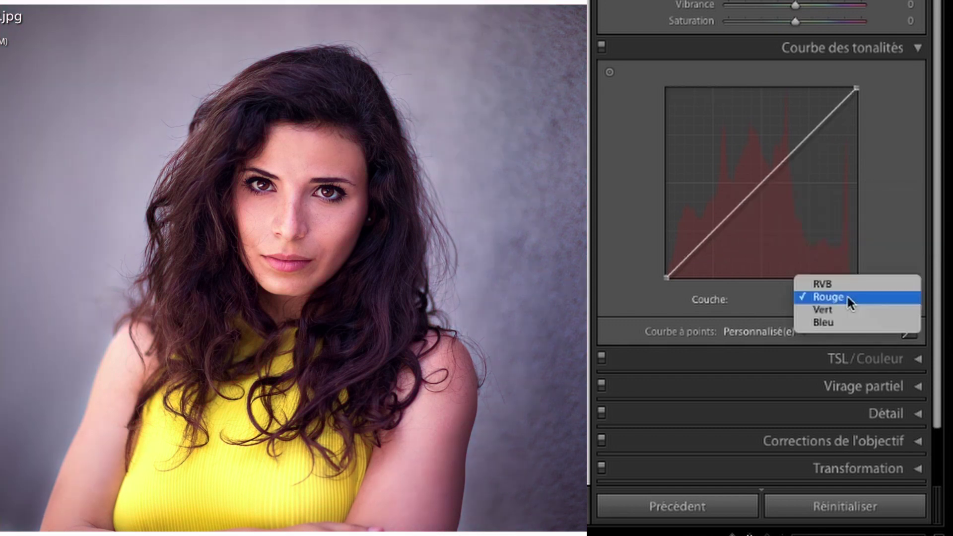
left_click(847, 310)
mouse_move(763, 192)
left_mouse_down()
mouse_move(783, 202)
mouse_move(759, 192)
left_mouse_up()
right_click(760, 193)
left_click(799, 227)
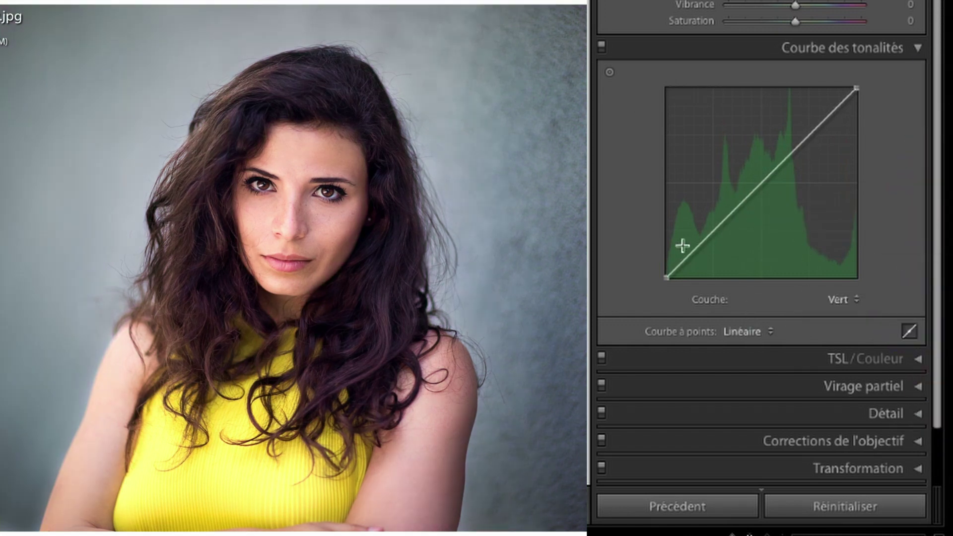
- Set the tone curve's channel to RVB and move on to the next photo, the woman in the red sweater
left_click(842, 300)
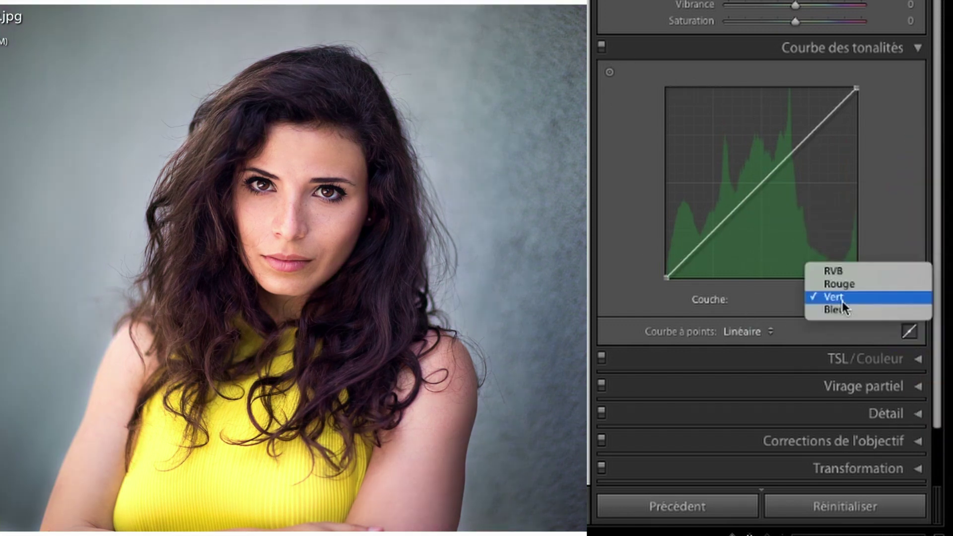
left_click(846, 271)
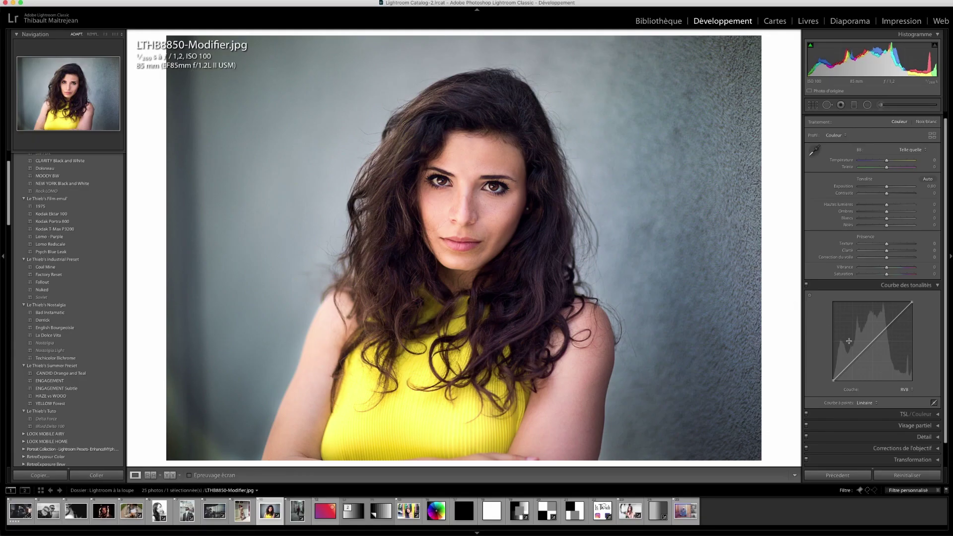
left_click(940, 212)
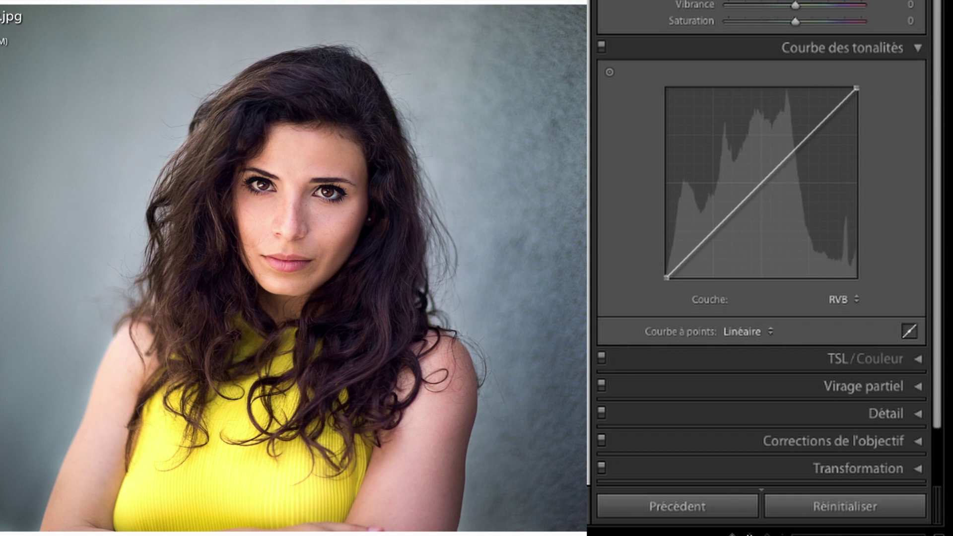
key("Right")
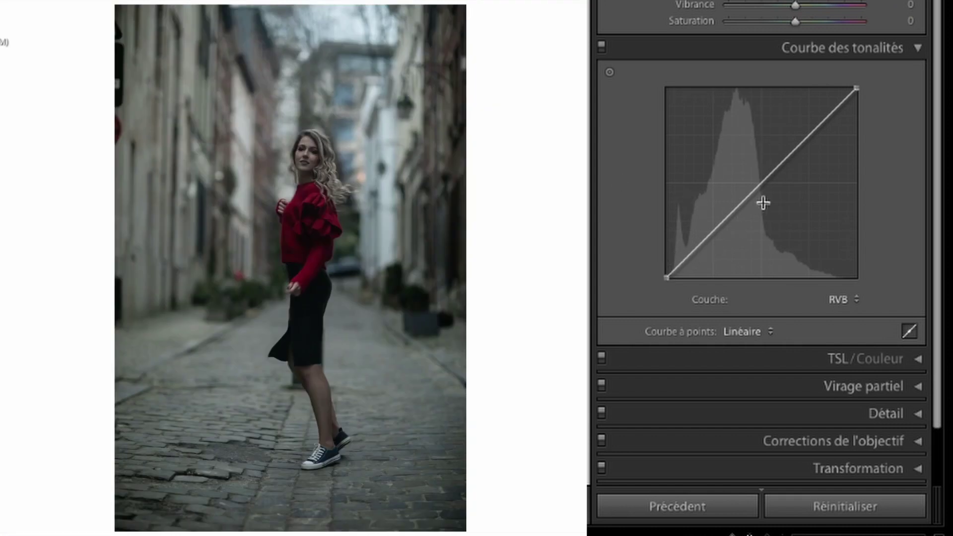
- Look at the street photo's Rouge channel, return to RVB and raise the curve's midpoint to brighten the image
left_click(839, 299)
left_click(837, 309)
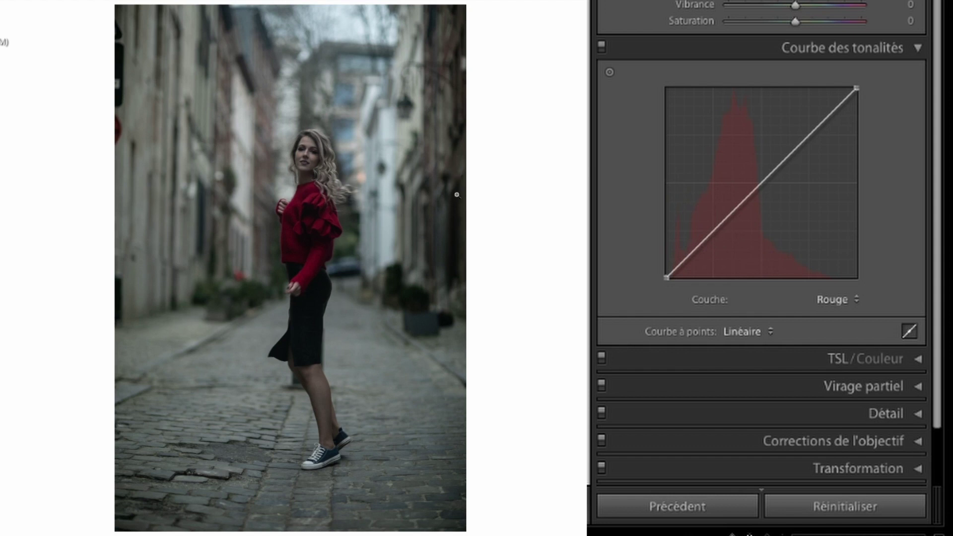
left_click(844, 300)
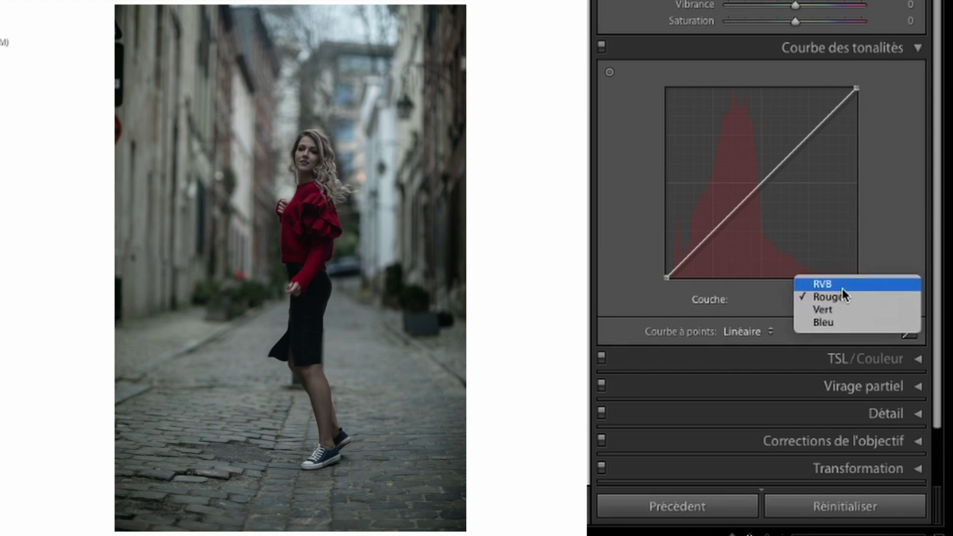
left_click(835, 279)
left_click_drag(764, 180, 744, 160)
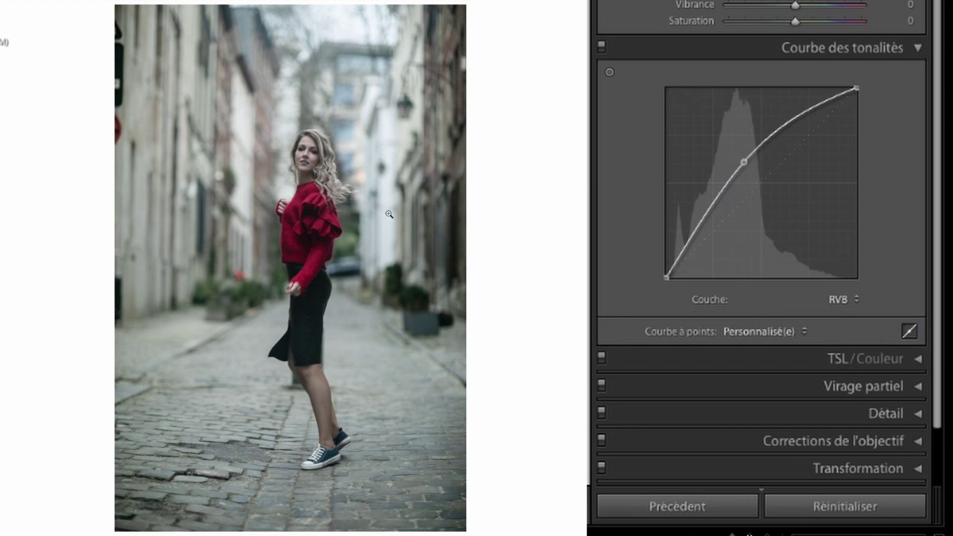
- Set the channel to Bleu, try raising a shadow point on the curve to 9.0 / 13.7 %, and flatten the curve
left_click(845, 297)
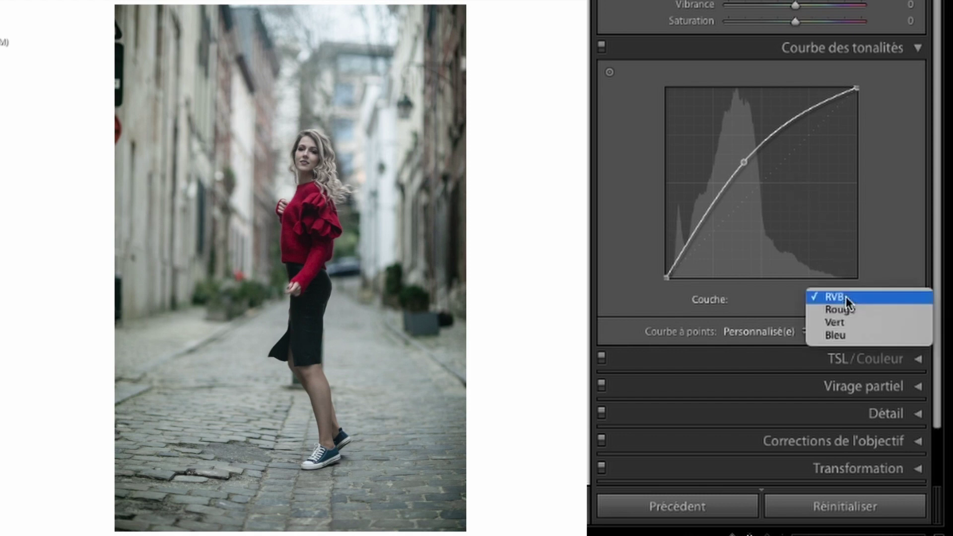
left_click(844, 336)
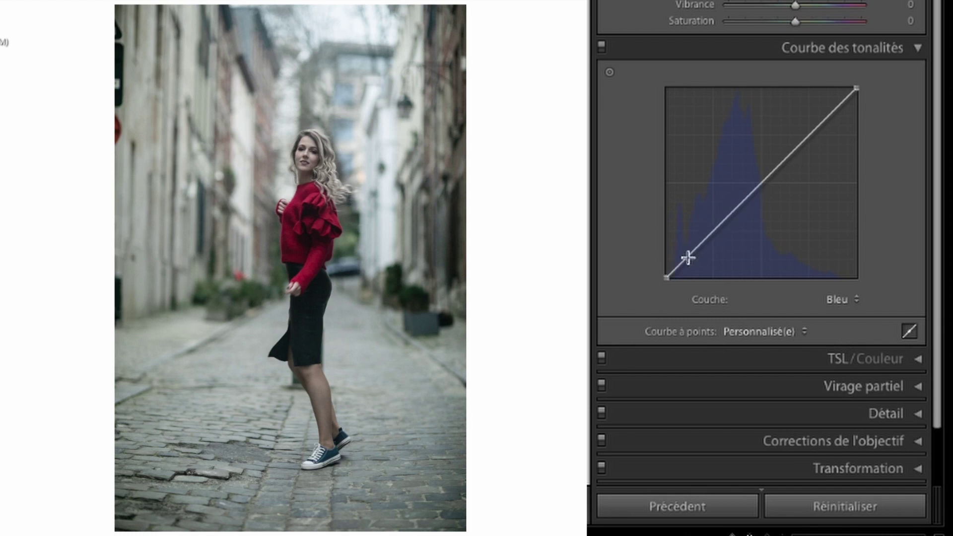
left_click_drag(690, 255, 681, 251)
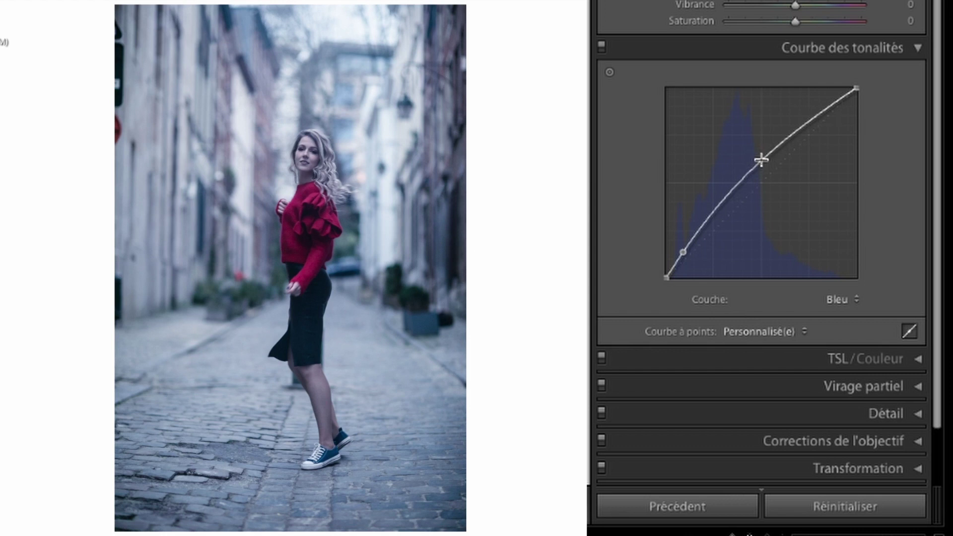
right_click(683, 252)
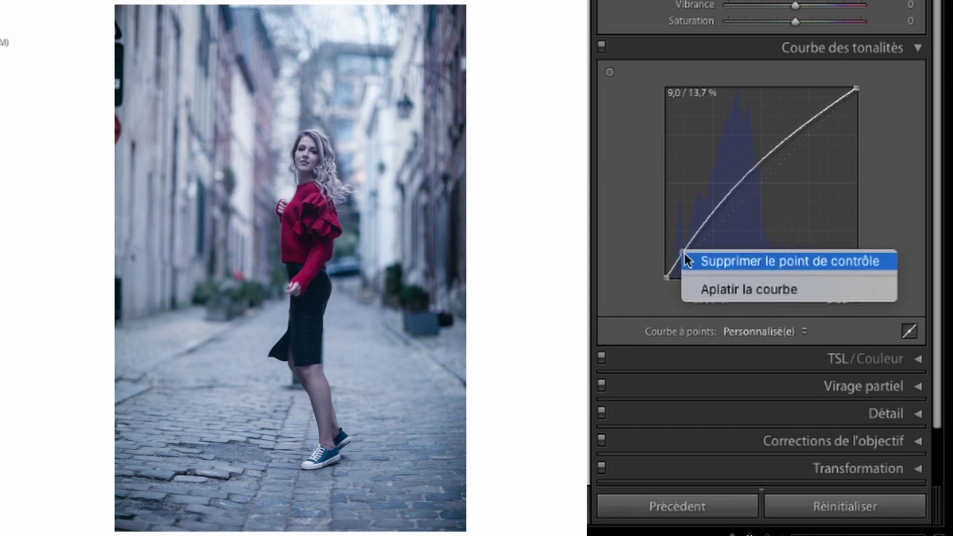
left_click(726, 289)
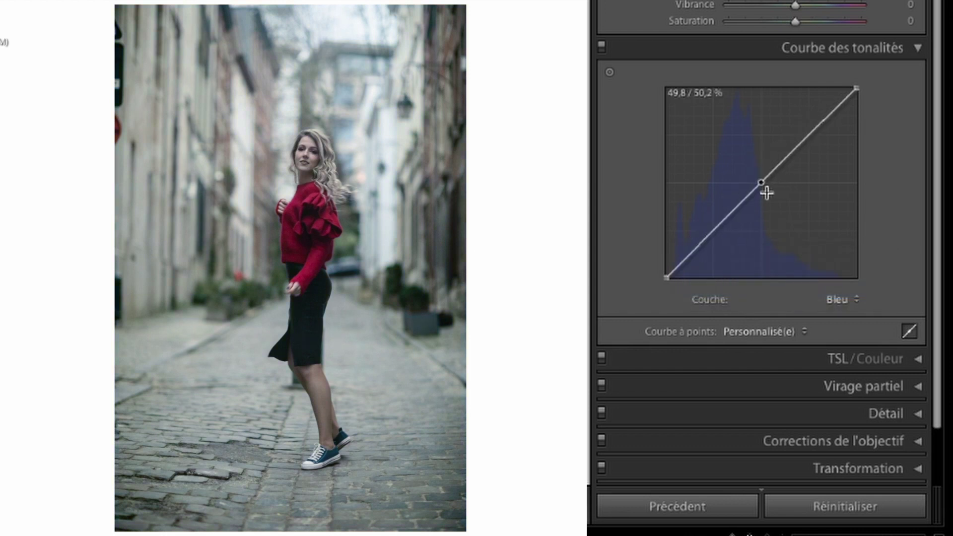
- Try lifting a shadow point on the street photo's Bleu curve and anchoring the highlights at 62.7 / 63.5 %, and flatten the curve
mouse_move(689, 252)
left_mouse_down()
mouse_move(700, 258)
mouse_move(691, 239)
left_mouse_up()
left_click_drag(691, 238, 688, 231)
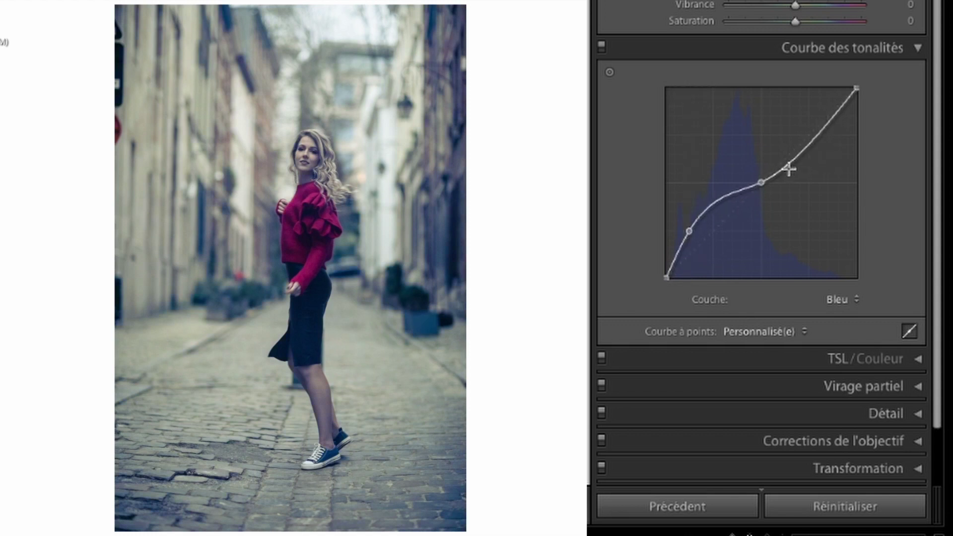
left_click_drag(789, 170, 785, 156)
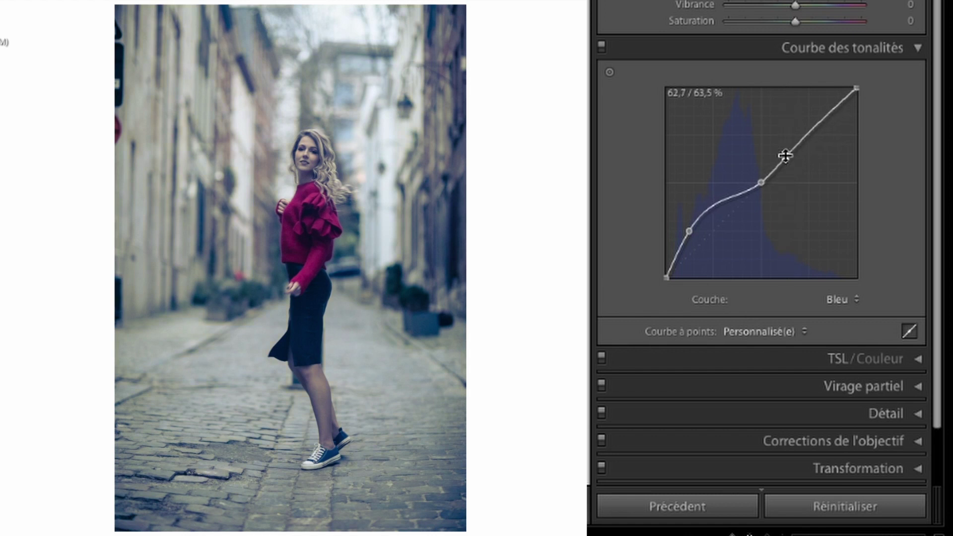
right_click(786, 155)
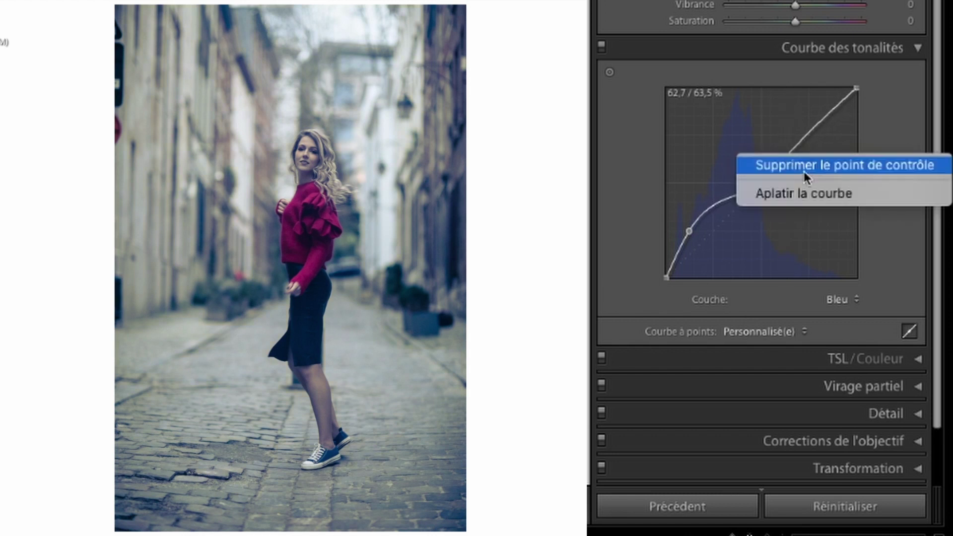
left_click(815, 196)
- Raise the Bleu curve's shadows to 19.2 / 25.5 %, pull the midtones back near the diagonal, and lower the highlights to 85.1 / 82.0 %
left_click_drag(703, 241, 701, 229)
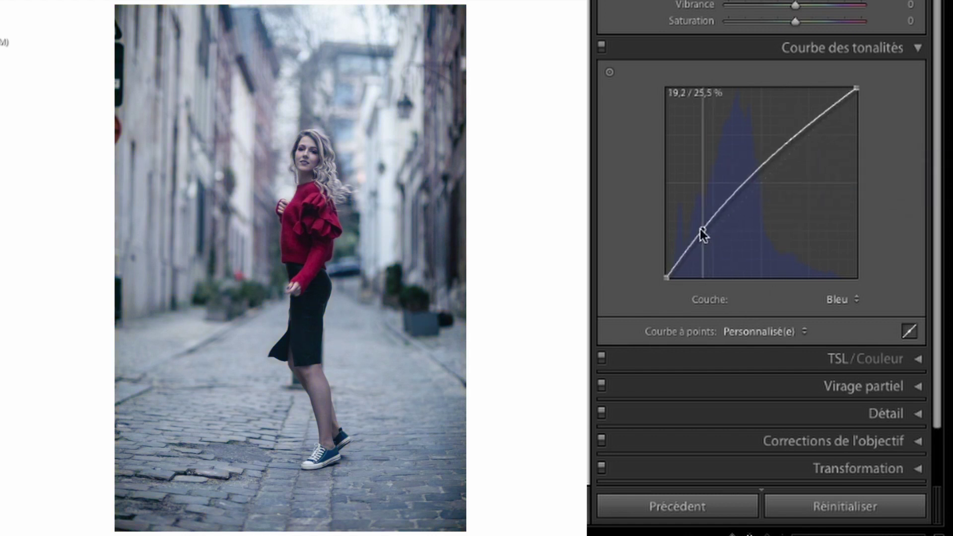
left_click_drag(756, 171, 750, 190)
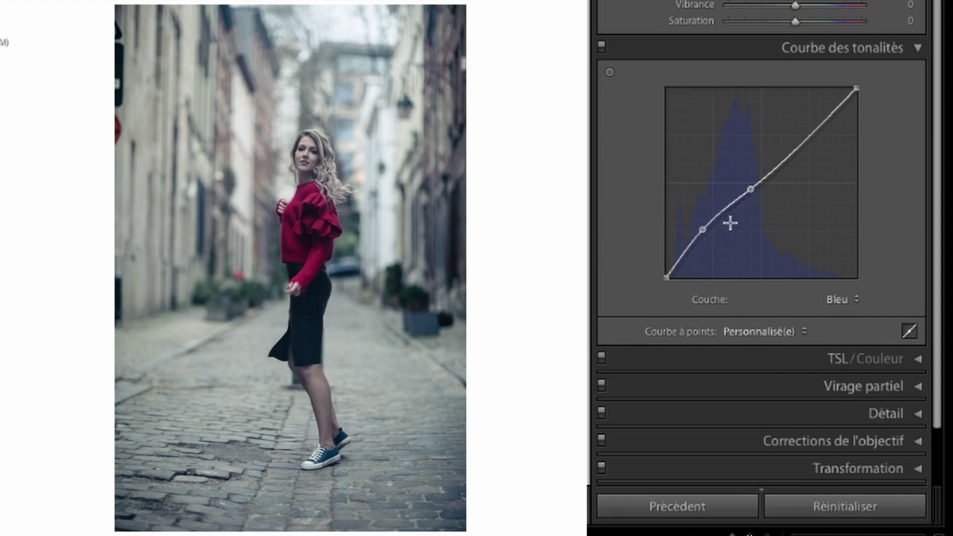
left_click(837, 298)
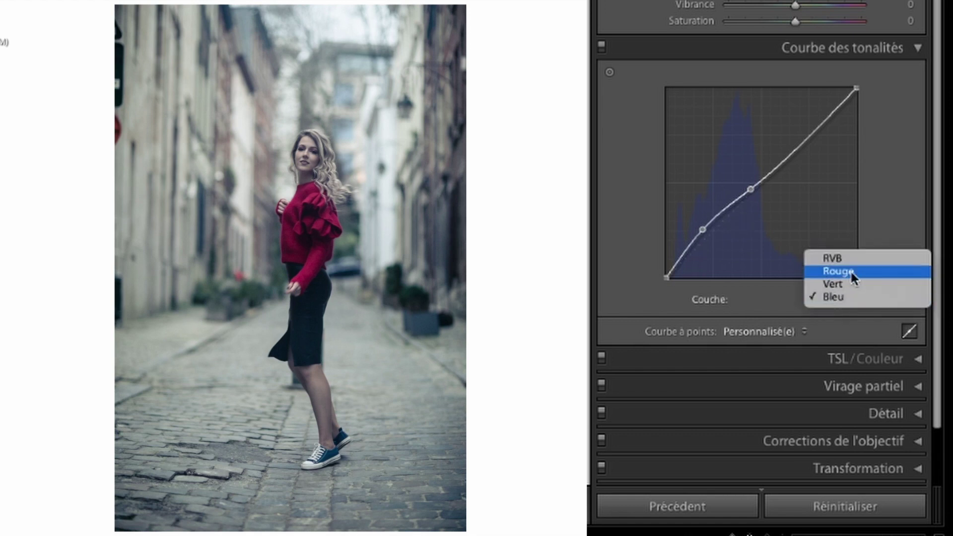
left_click(897, 214)
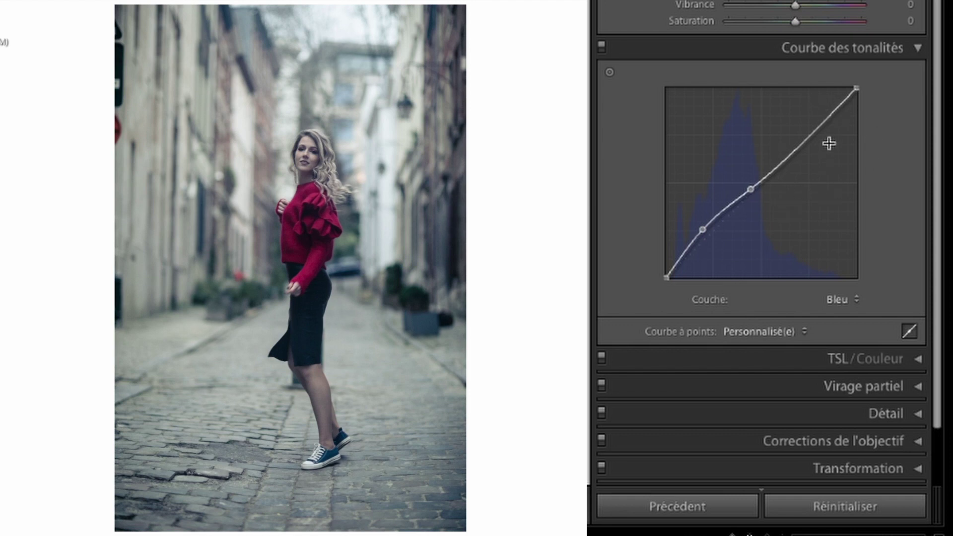
left_click_drag(829, 116, 829, 120)
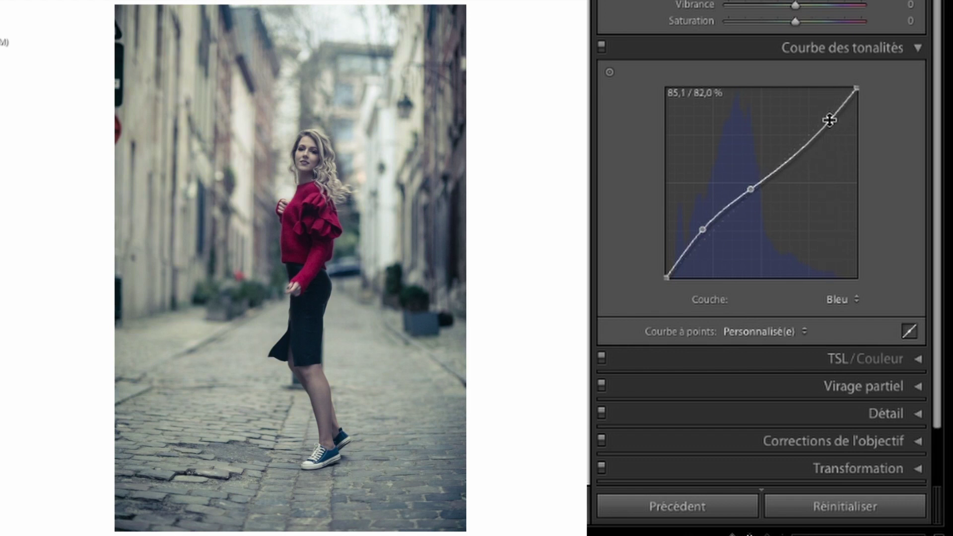
- Compare the street photo with and without the tone curve, leaving the curve enabled
left_click(601, 49)
left_click(602, 48)
left_click(602, 48)
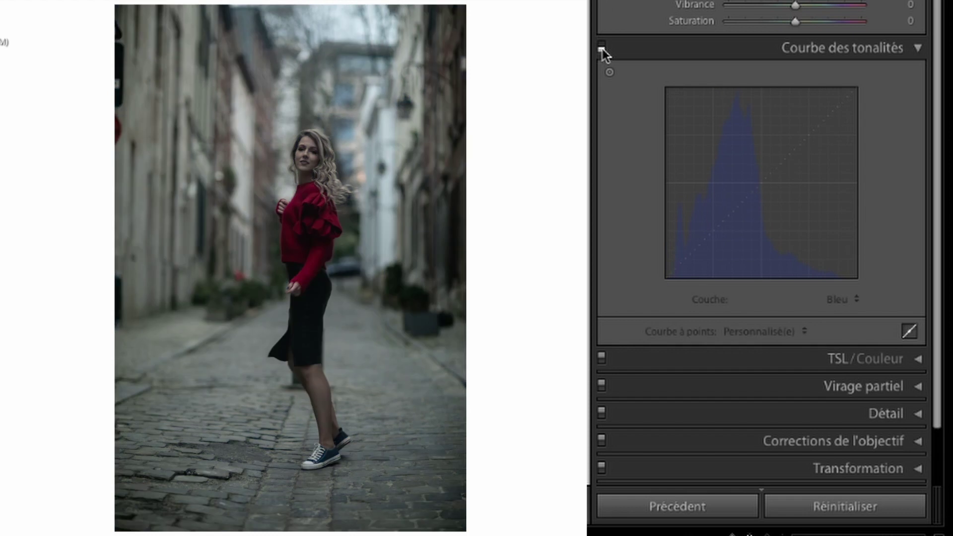
left_click(602, 48)
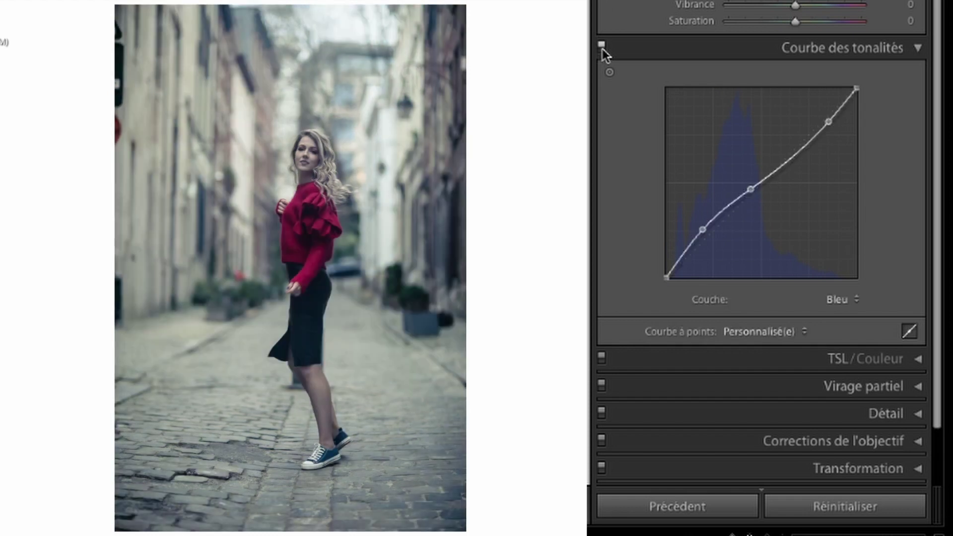
- Flatten the street photo's Bleu and RVB tone curves, and move on to the next photo, the woman in the yellow top
right_click(753, 189)
left_click(784, 221)
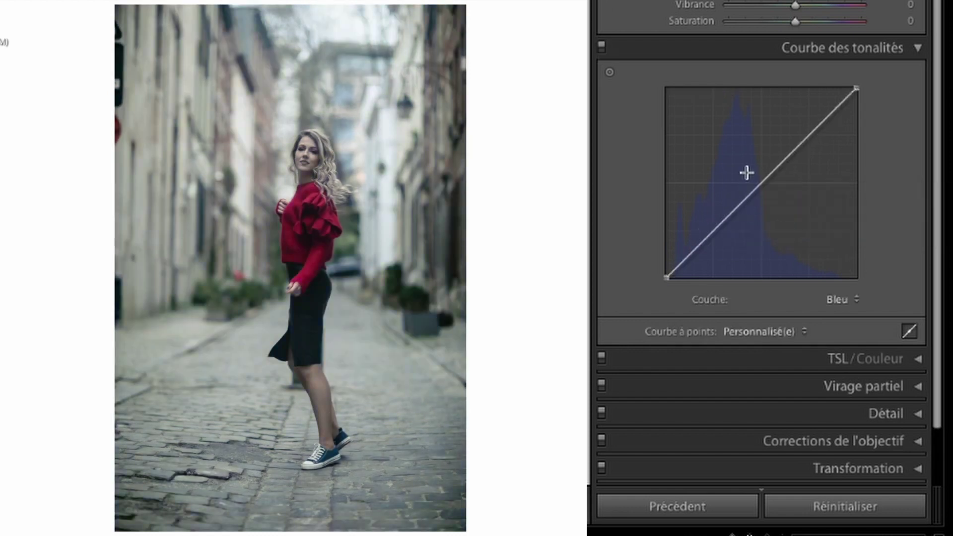
left_click(850, 297)
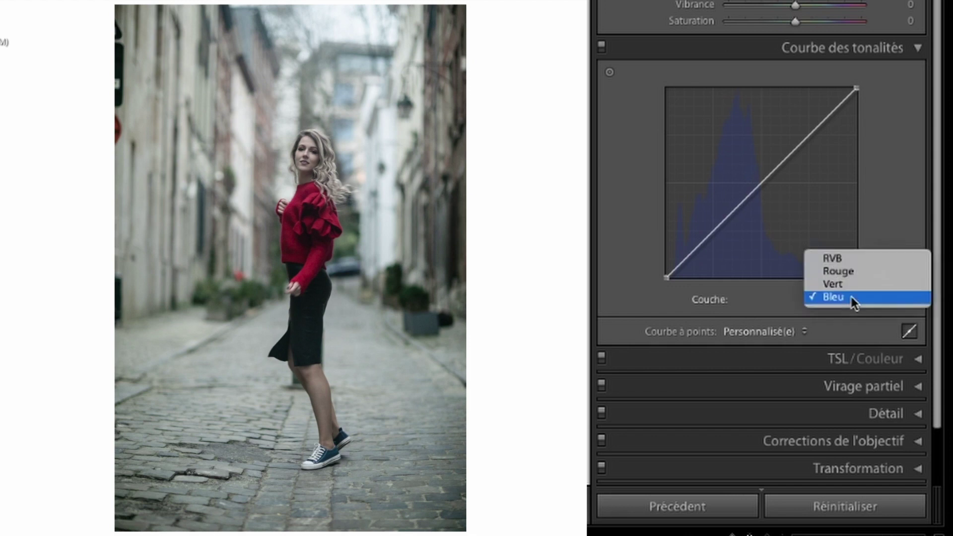
left_click(844, 256)
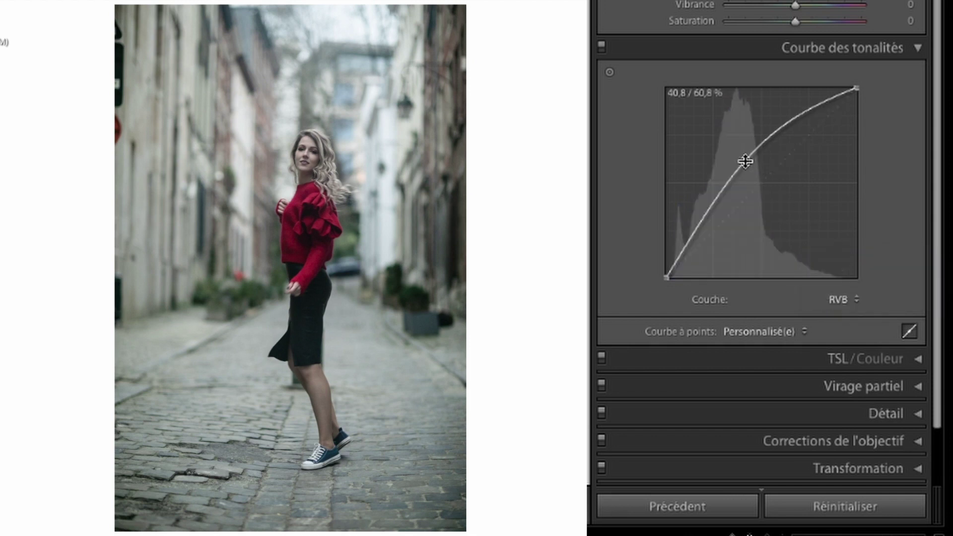
right_click(742, 159)
left_click(799, 197)
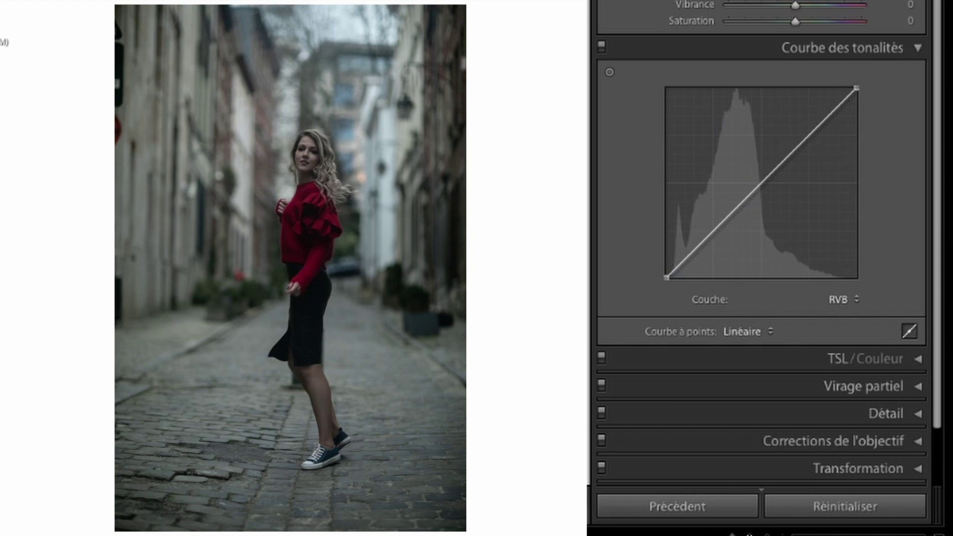
key("Right")
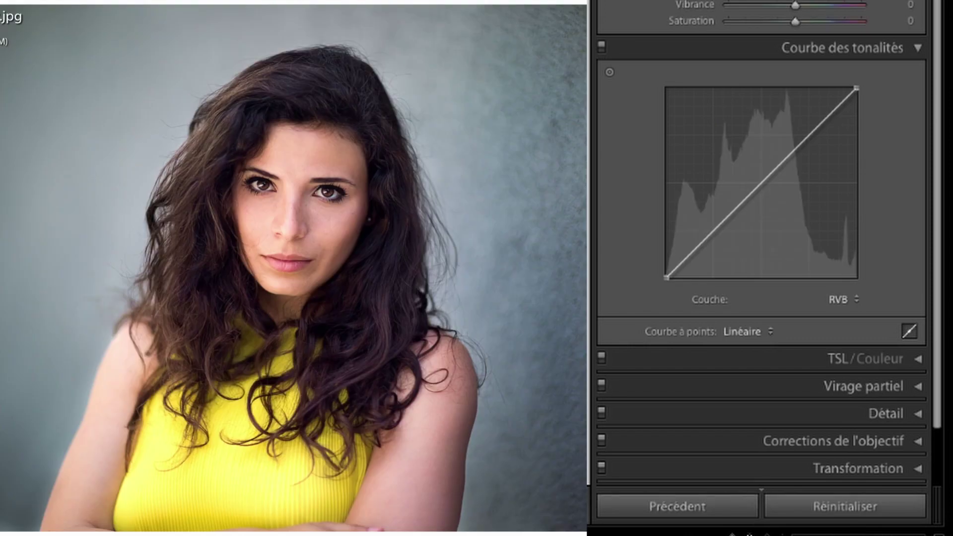
- On the portrait's Rouge curve, lower a shadow point slightly, raise the midtones slightly, and pull a highlight point just under the diagonal
left_click(846, 300)
left_click(849, 309)
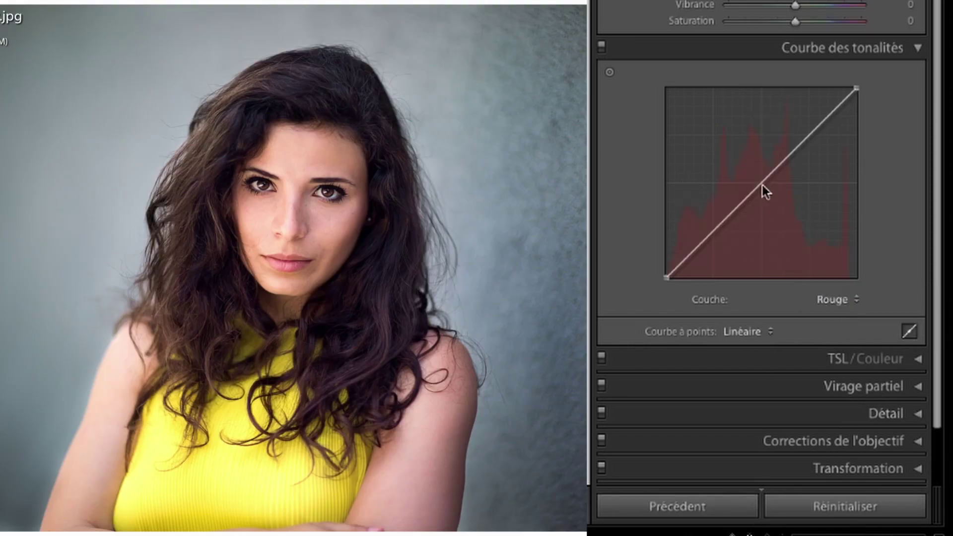
left_click_drag(692, 250, 695, 253)
left_click_drag(752, 191, 751, 186)
left_click_drag(794, 143, 803, 143)
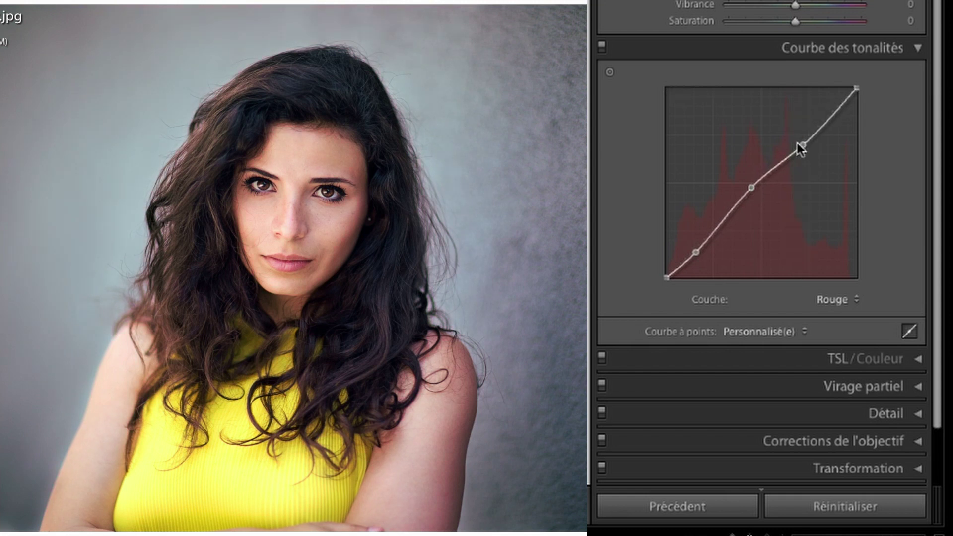
- On the Vert curve, anchor the shadows at 17.6 / 18.4 %, lower a lower-midtone point slightly, and bring a highlight point back near the diagonal
left_click(841, 296)
left_click(836, 308)
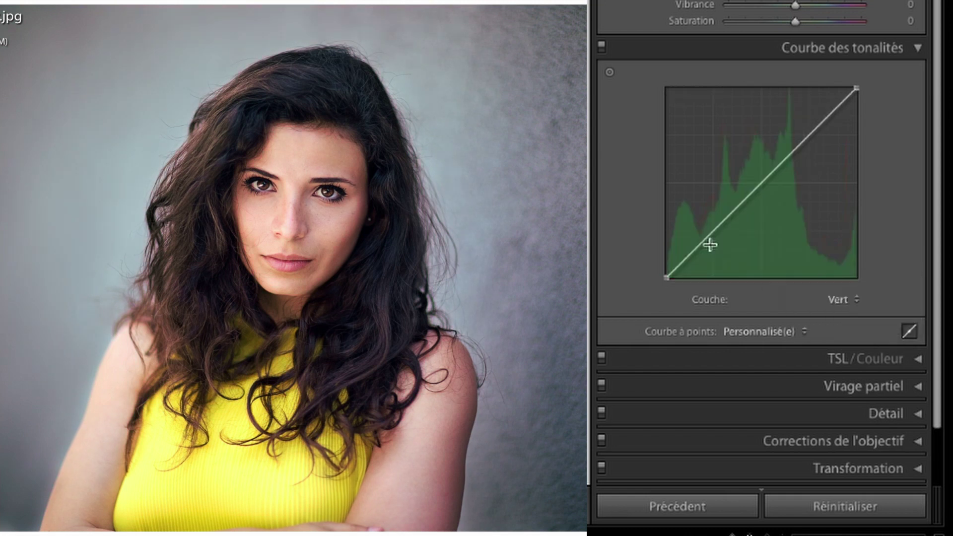
left_click(698, 242)
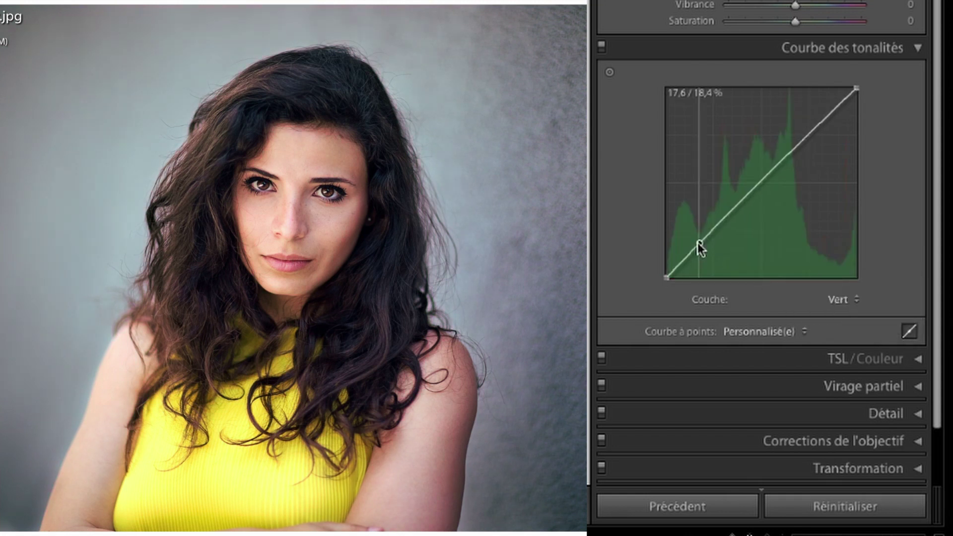
left_click(732, 209)
left_click_drag(731, 212, 733, 218)
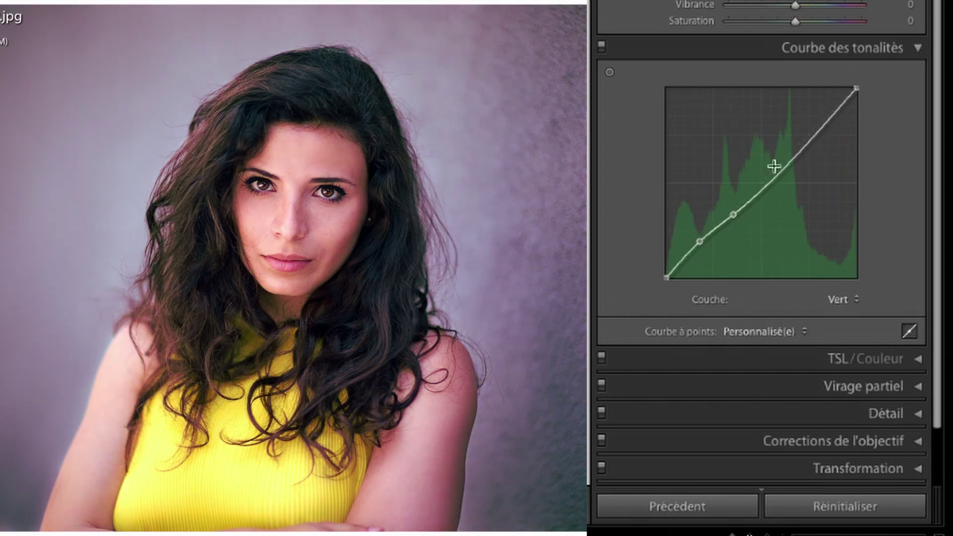
left_click_drag(796, 153, 797, 148)
- On the Bleu curve, lower a shadow point slightly, keep the midtones near the diagonal, and lower a highlight point
left_click(839, 298)
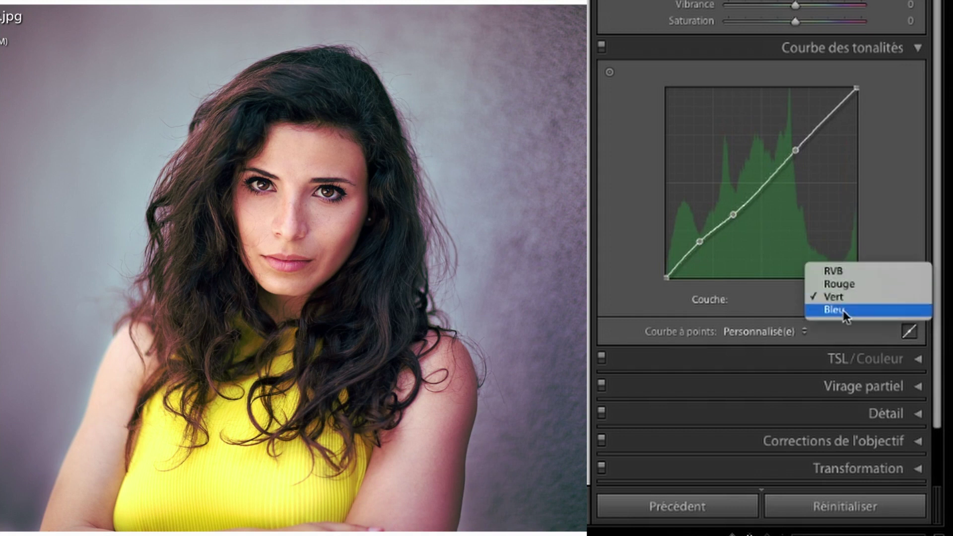
key("Return")
left_click_drag(703, 240, 705, 242)
left_click_drag(758, 187, 752, 190)
left_click_drag(803, 144, 805, 147)
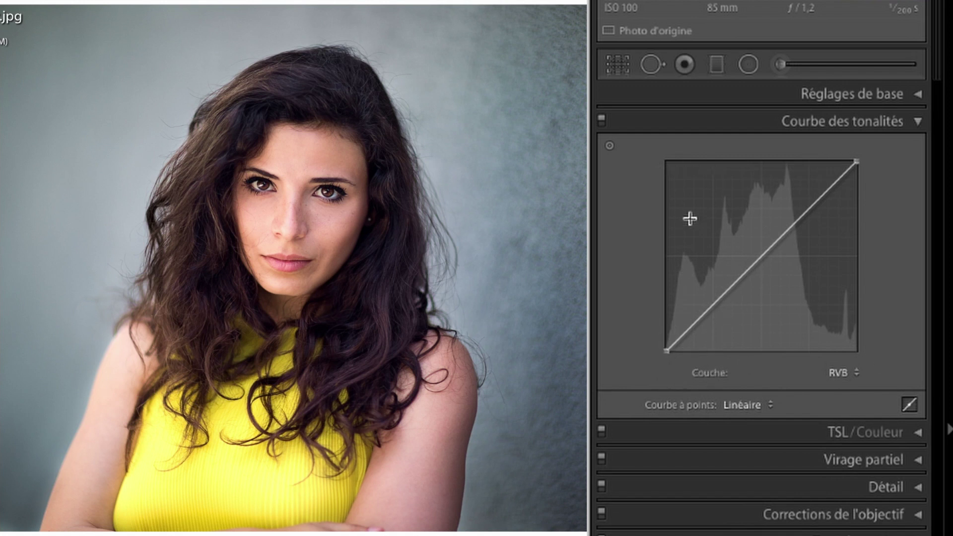
- View the portrait's Rouge channel on the tone curve, and set the channel to Bleu
left_click_drag(761, 255, 853, 373)
left_click(854, 373)
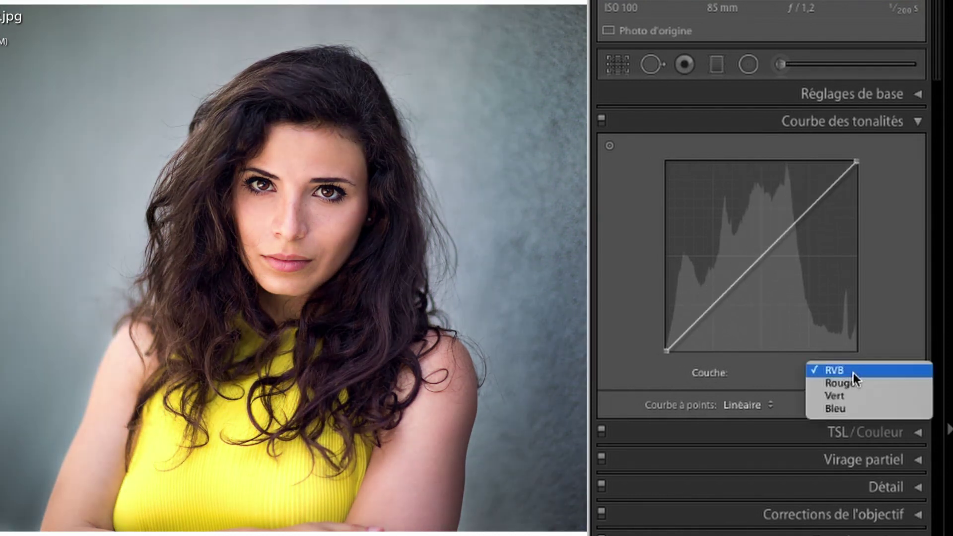
left_click(852, 383)
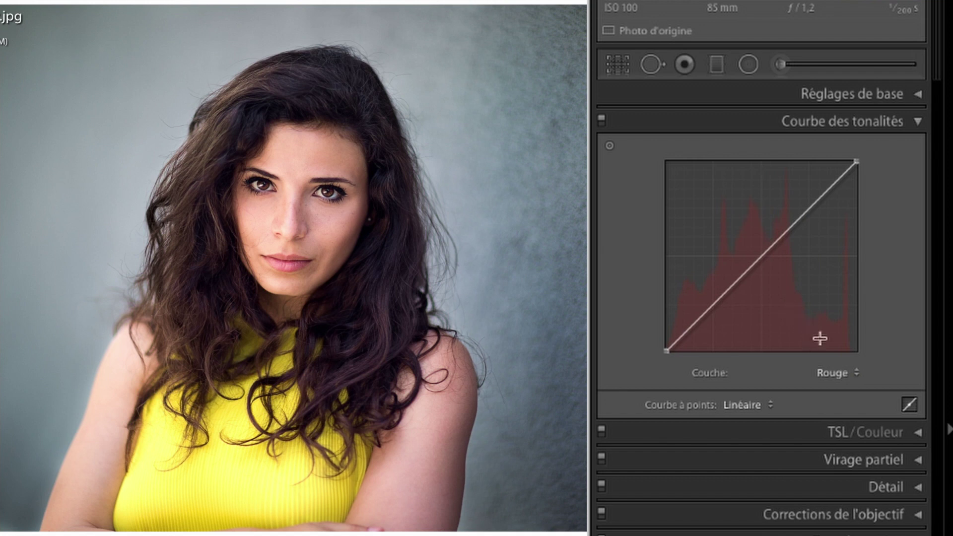
left_click(846, 374)
left_click(845, 396)
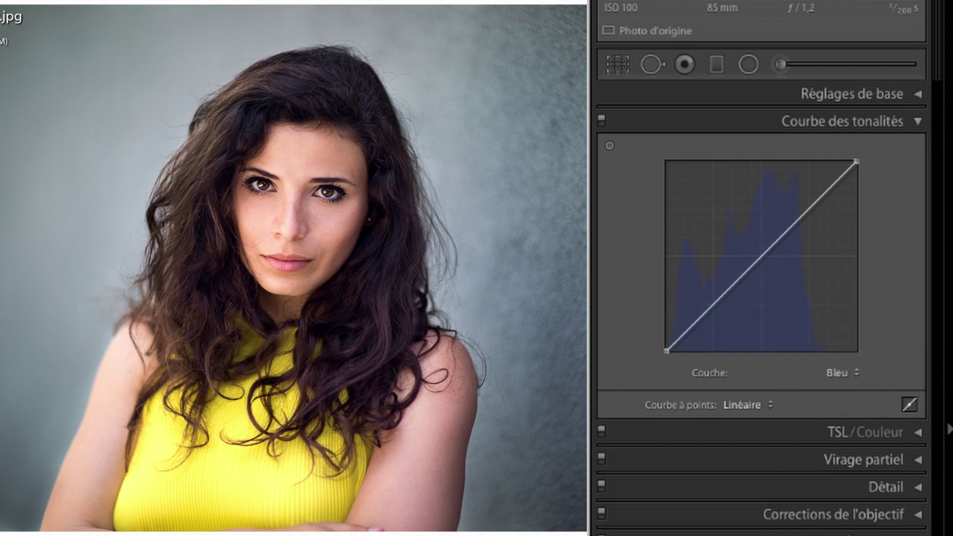
- Glance at the next photo, return to the portrait in the yellow top, and lower the Bleu curve's midtones to warm the image
key("Right")
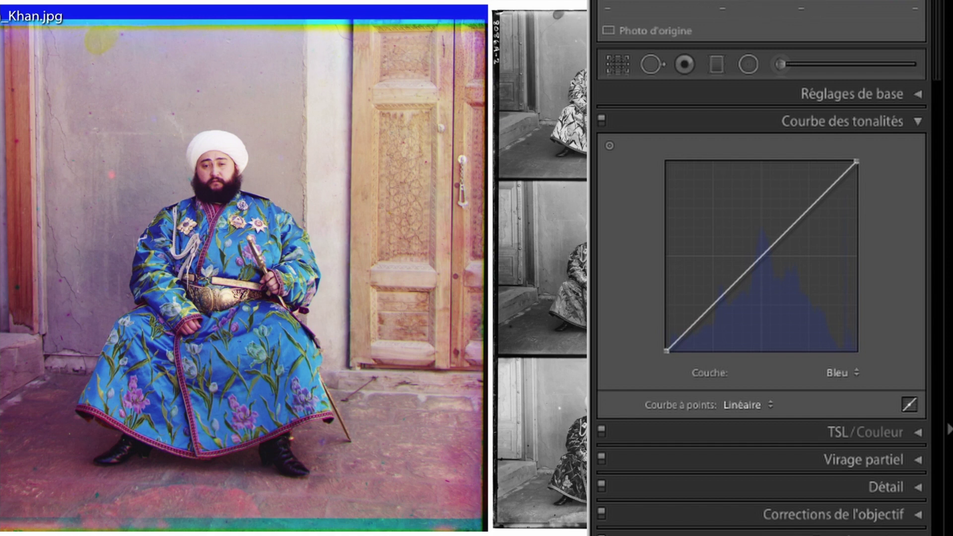
key("Left")
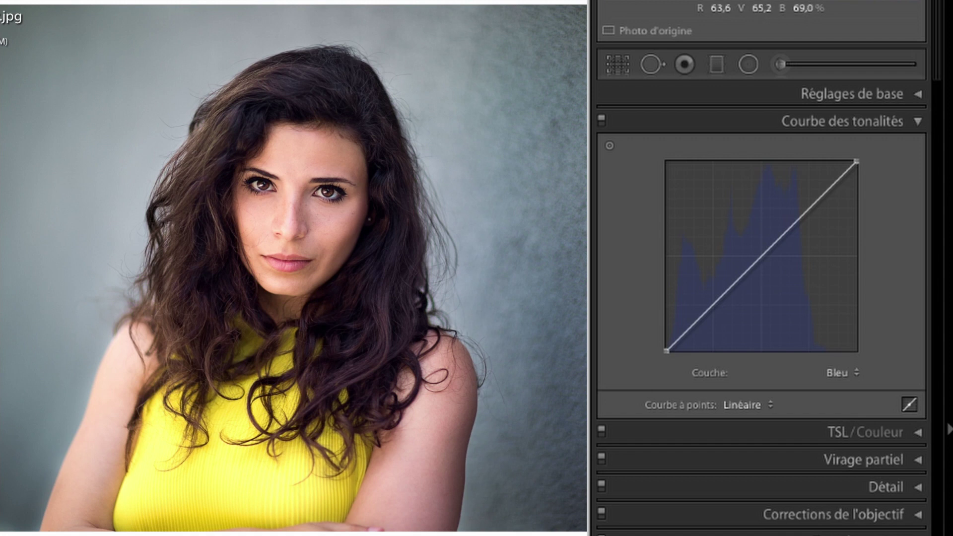
left_click(765, 249)
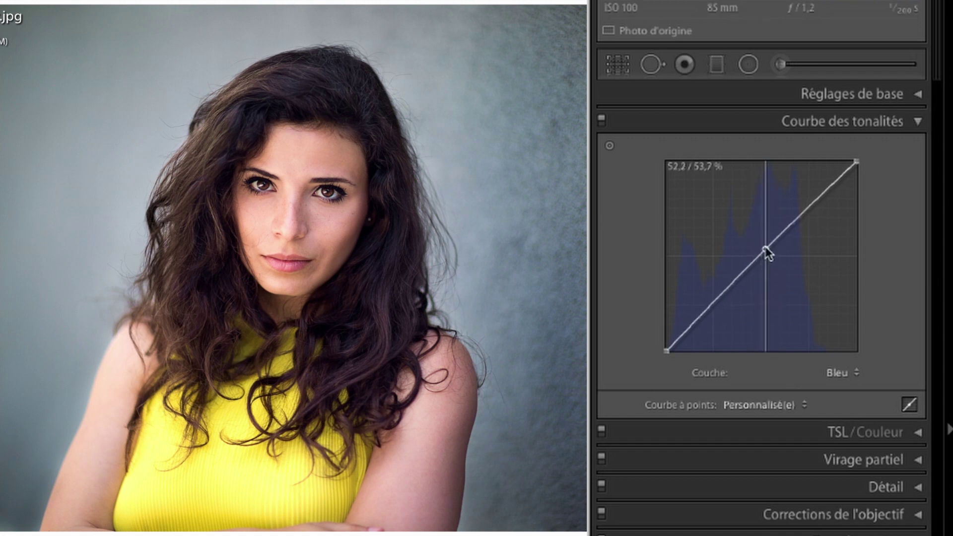
mouse_move(766, 249)
left_mouse_down()
mouse_move(768, 235)
mouse_move(778, 255)
left_mouse_up()
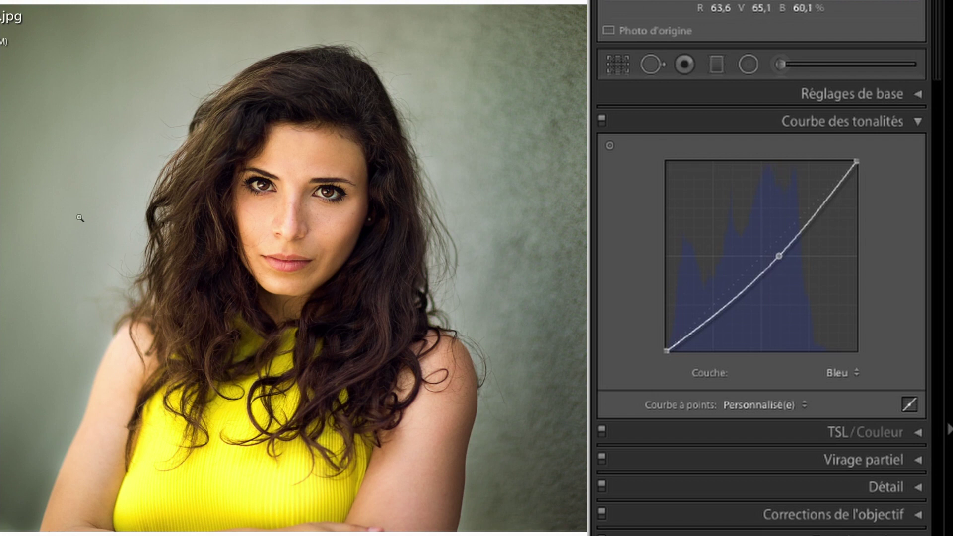
- Set the channel to Vert and lower the curve's upper midtones with the targeted adjustment tool on the portrait's grey background
left_click(847, 371)
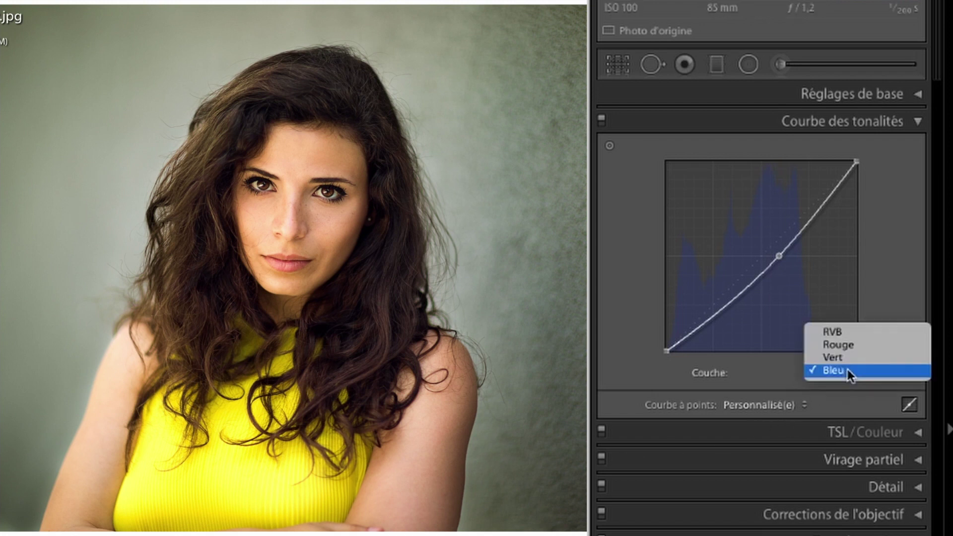
left_click(854, 355)
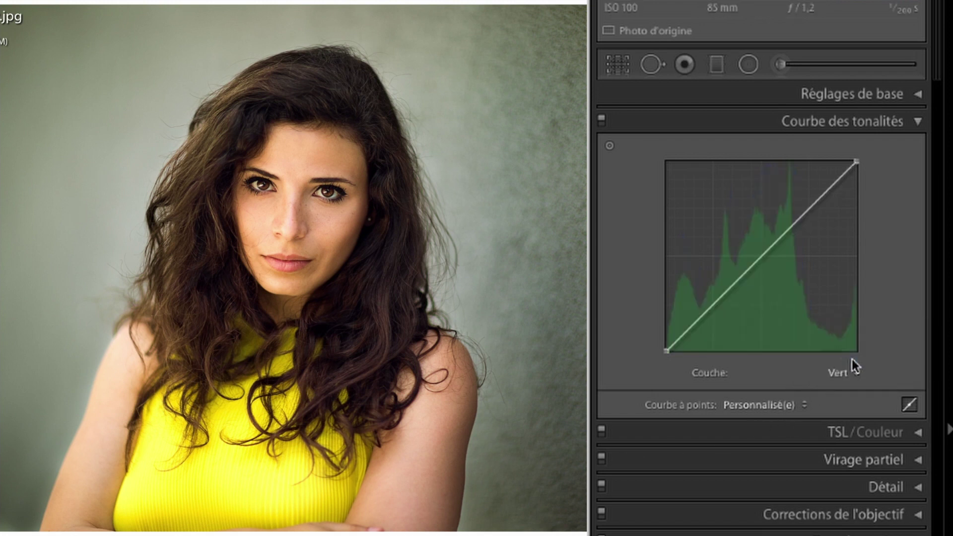
left_click(609, 146)
left_click_drag(67, 177, 67, 225)
left_click_drag(788, 257, 791, 236)
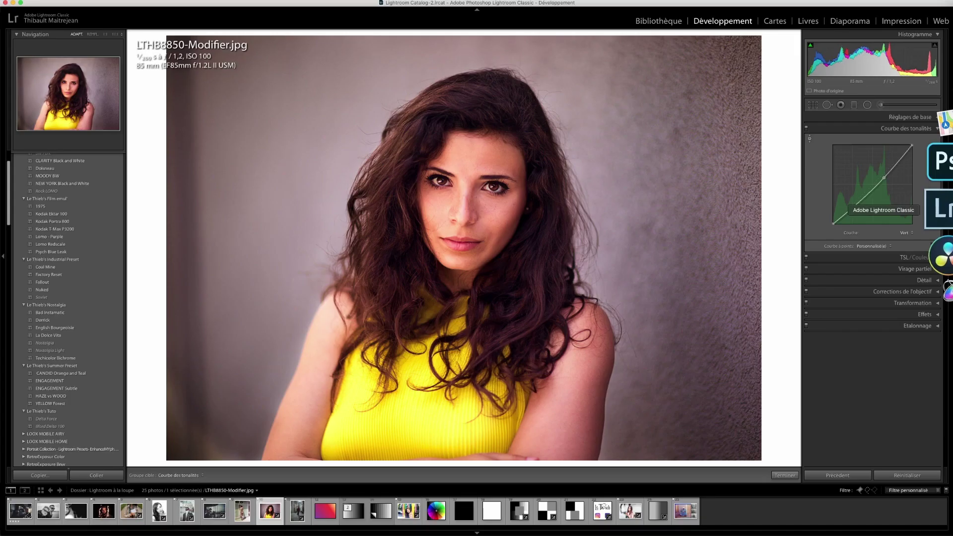
- Switch to Photoshop to examine the R V B and C M J letters on the blackboard, and return to Lightroom Classic
left_click(940, 162)
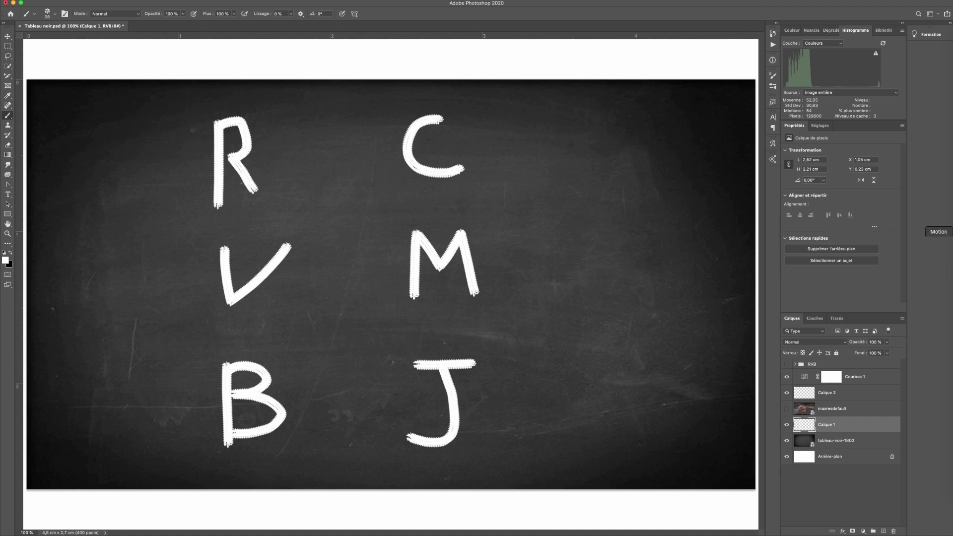
left_click(938, 187)
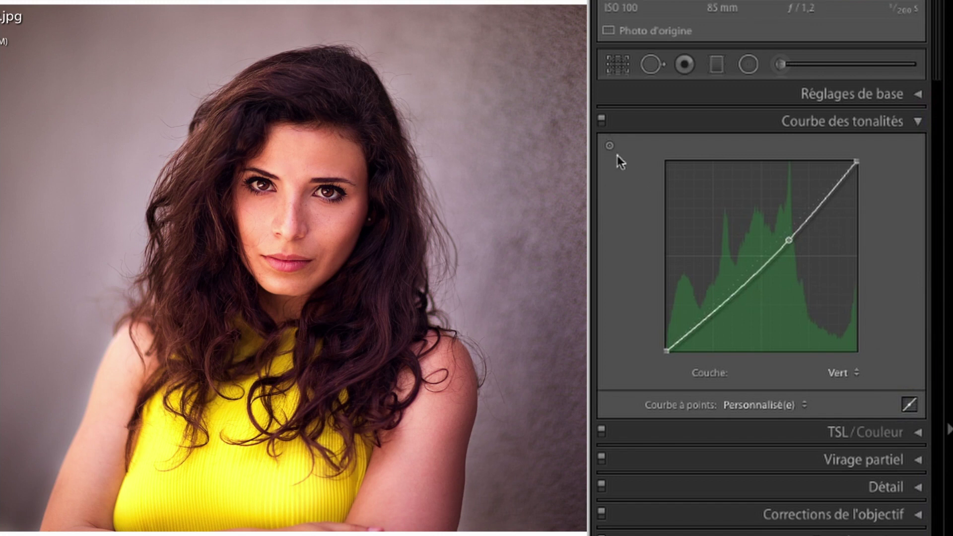
- Adjust the Vert curve's upper midtones with the targeted adjustment tool on the portrait's forehead, and set the channel to Rouge
left_click_drag(316, 163, 317, 161)
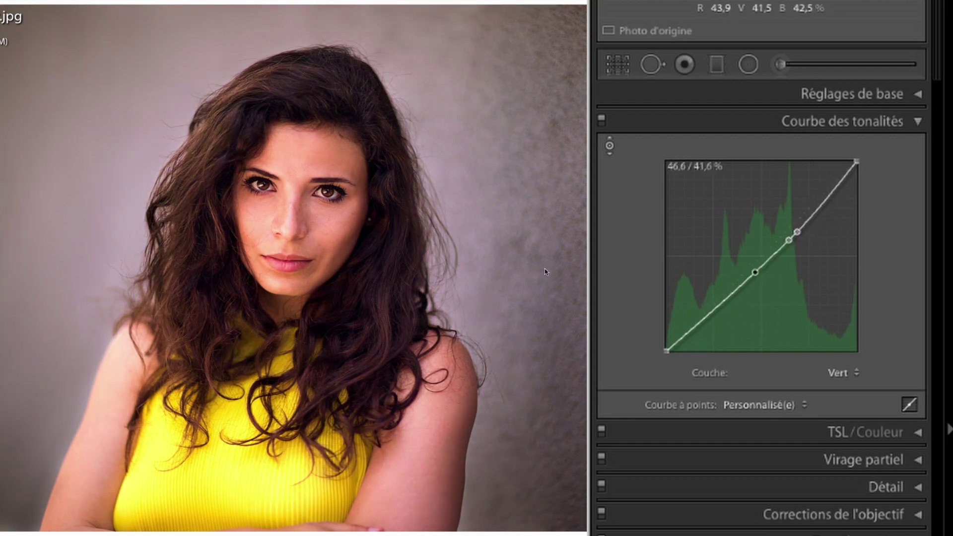
left_click(852, 373)
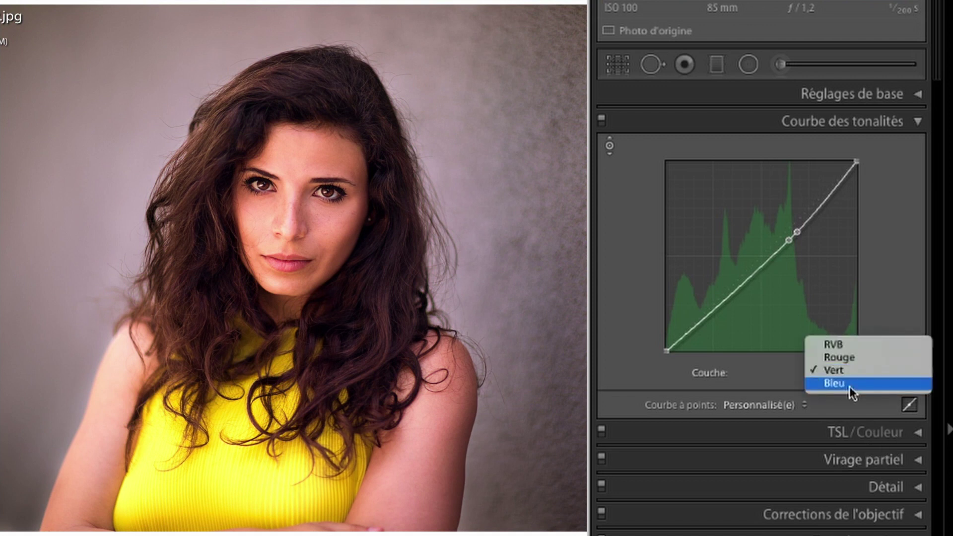
left_click(858, 358)
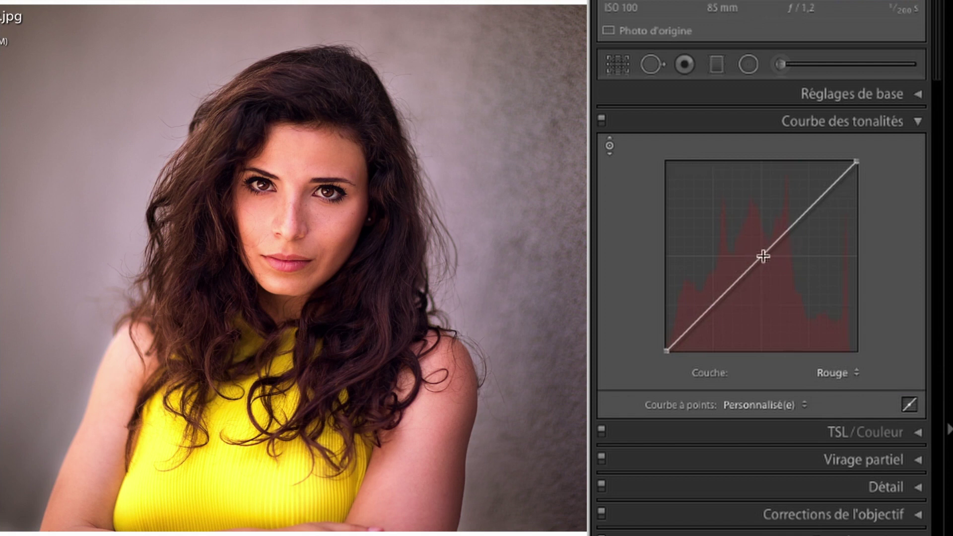
- Lower the Rouge curve's midpoint slightly, and pull its shadows down while anchoring the curve with points sampled from the portrait
left_click_drag(763, 256, 764, 257)
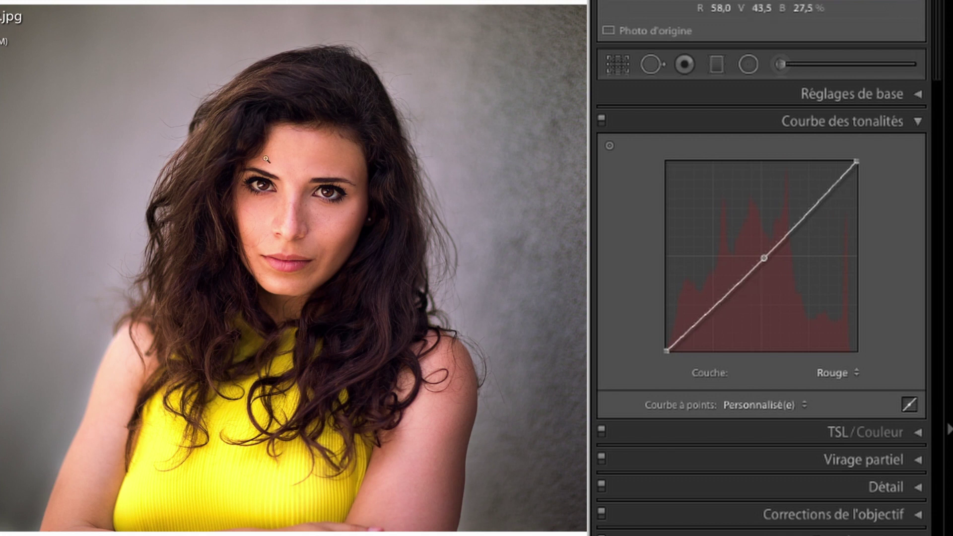
left_click(610, 147)
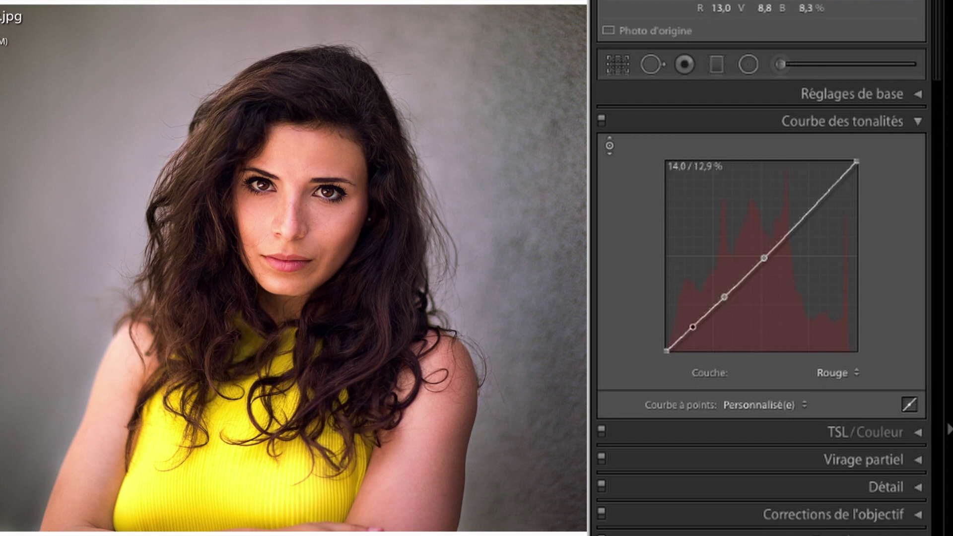
mouse_move(719, 302)
left_mouse_down()
mouse_move(719, 289)
mouse_move(719, 308)
left_mouse_up()
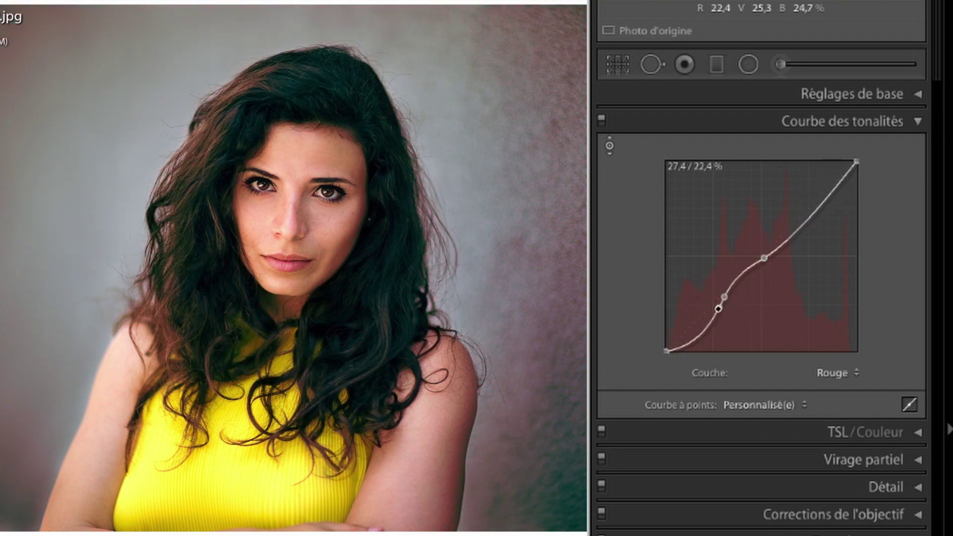
- Flatten the portrait's tone curves to Linéaire, and set the channel to RVB
right_click(763, 259)
left_click(786, 298)
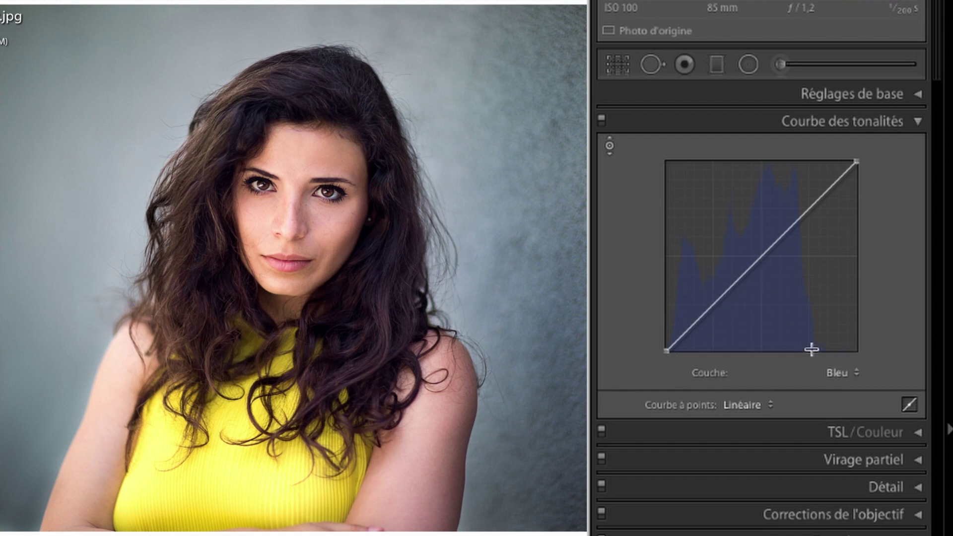
left_click(850, 373)
left_click(845, 330)
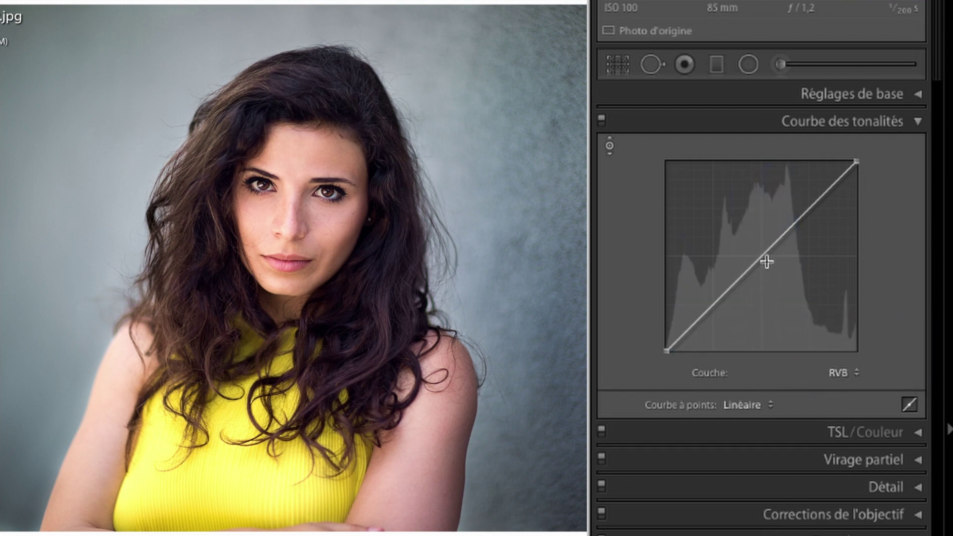
- Try bending the RVB curve with lowered midtones and strongly raised shadows and highlights, and flatten the curve
left_click_drag(767, 262, 795, 281)
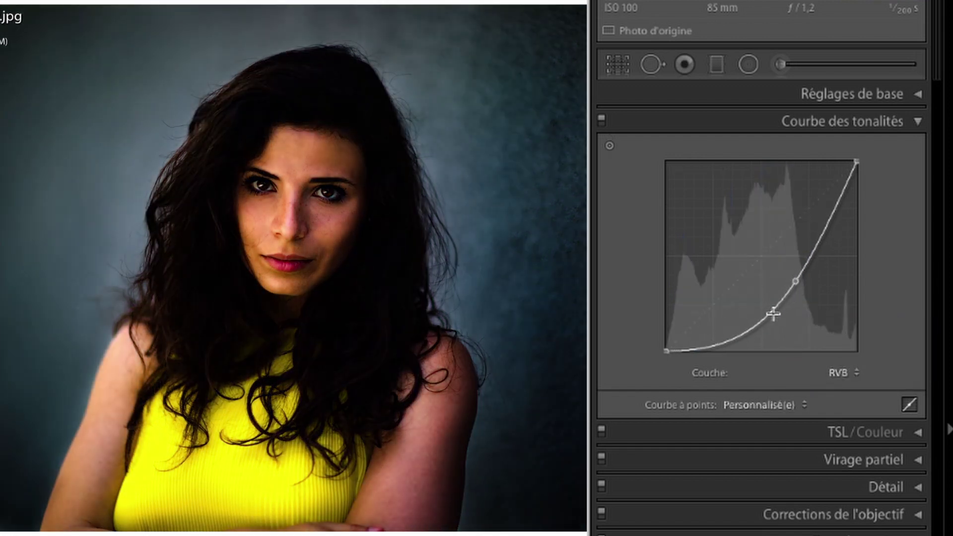
left_click_drag(773, 314, 701, 216)
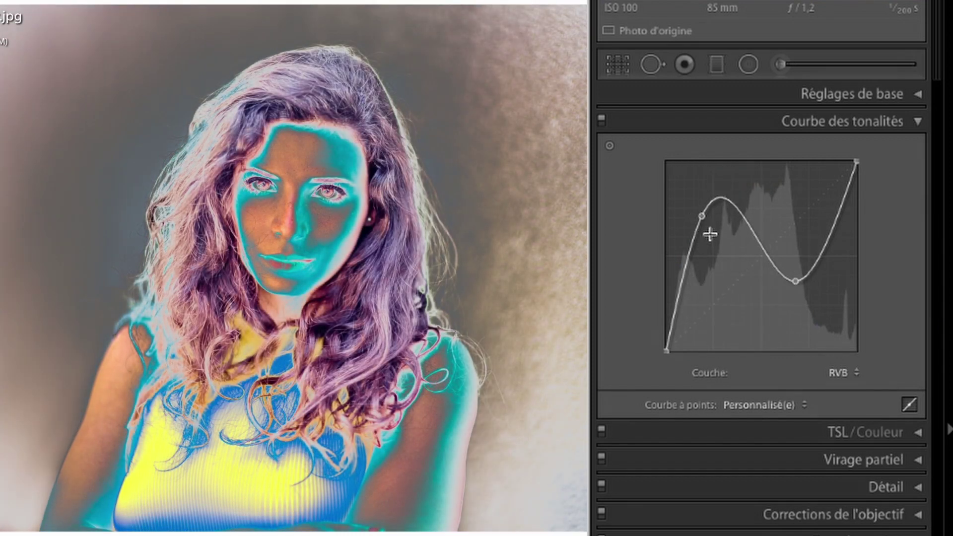
left_click_drag(834, 221, 810, 214)
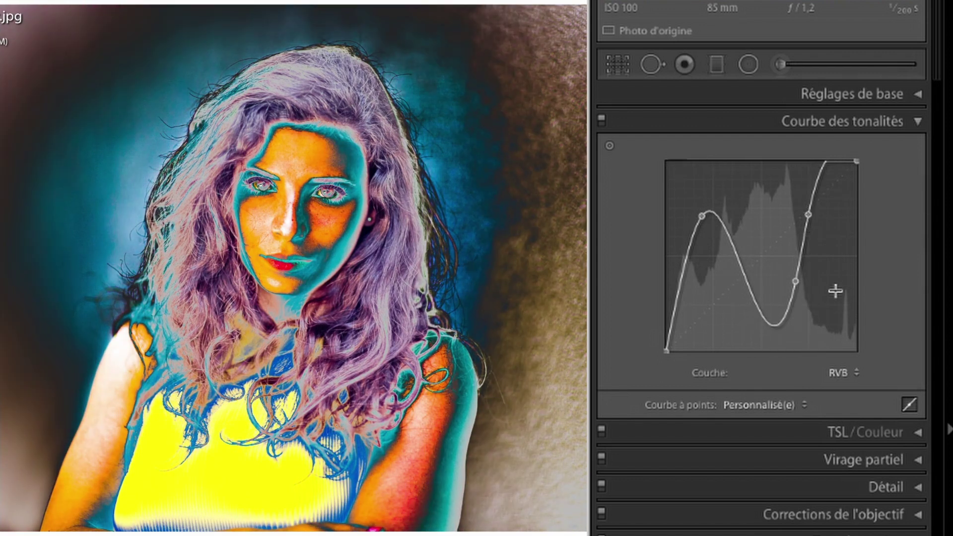
right_click(702, 216)
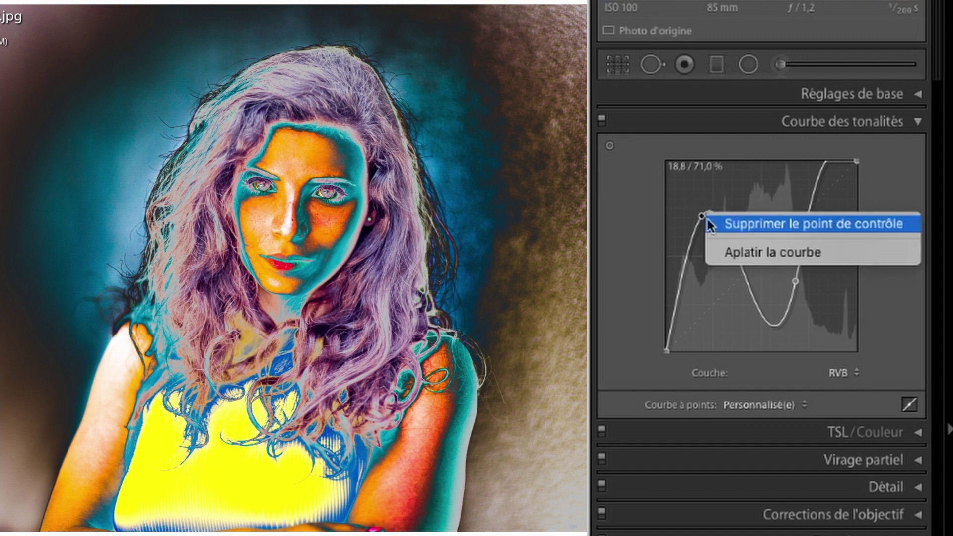
left_click(744, 252)
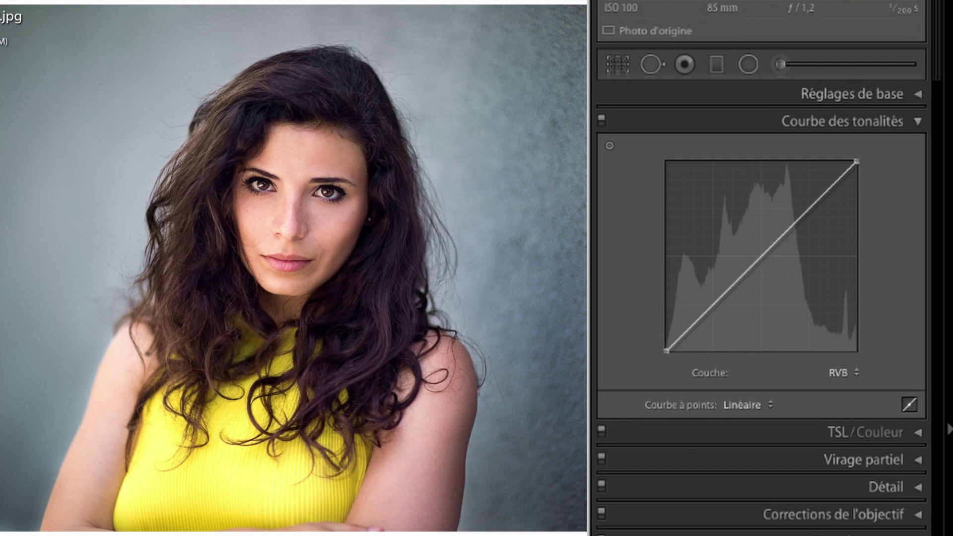
- Go to the next photo with the Le Thieb logo, adjust its magnification, and collapse the Courbe des tonalités settings
key("Right")
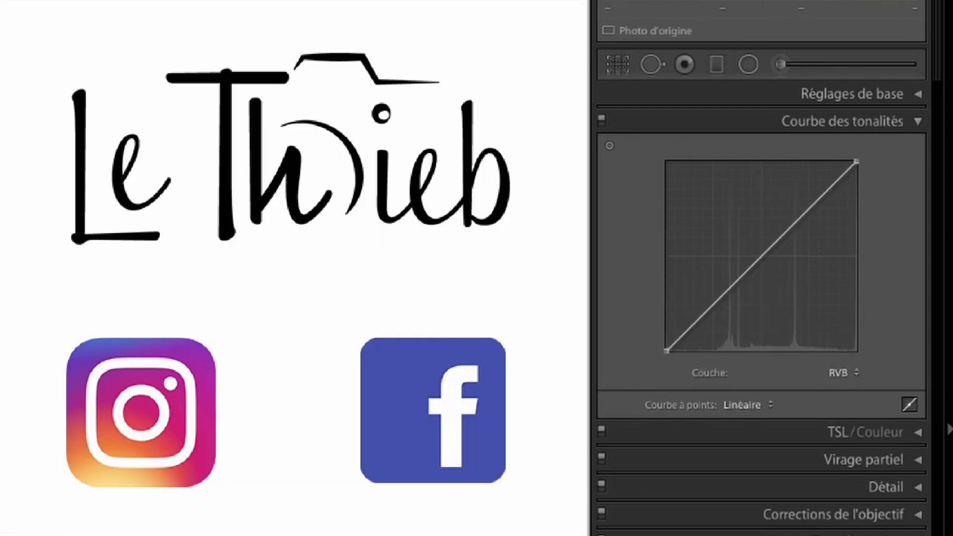
key("z")
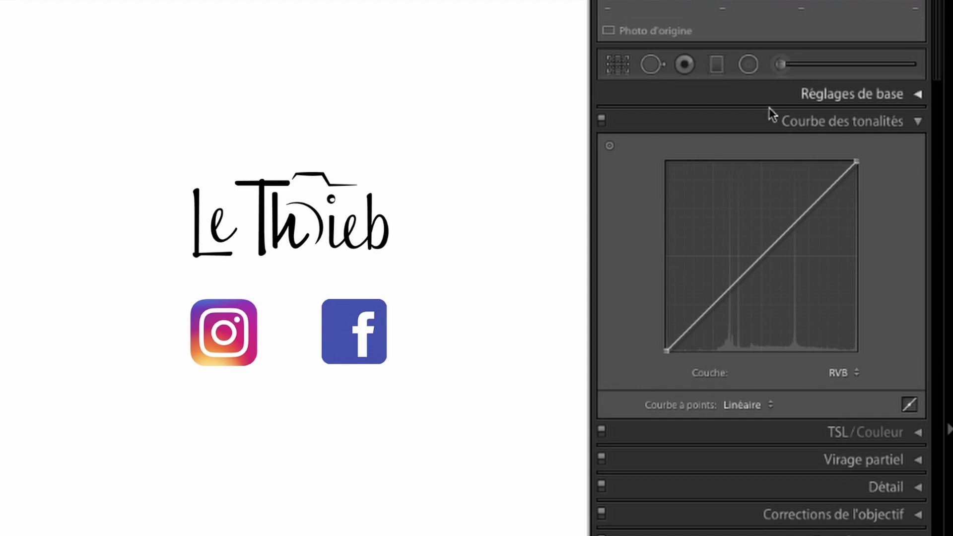
left_click(898, 121)
key("z")
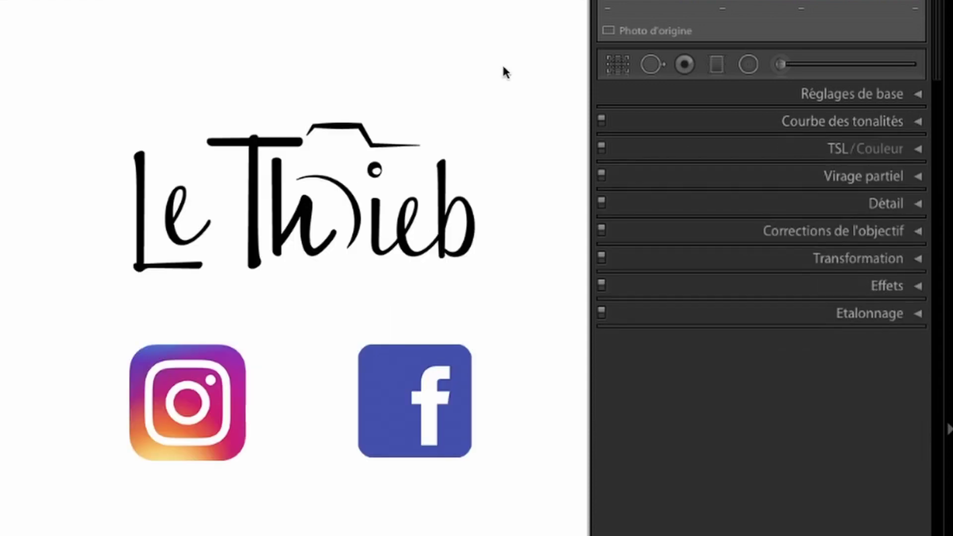
- Expand the TSL/Couleur settings with all Teinte, Saturation and Luminance sliders shown
scroll(904, 30, "down", 3)
left_click(917, 16)
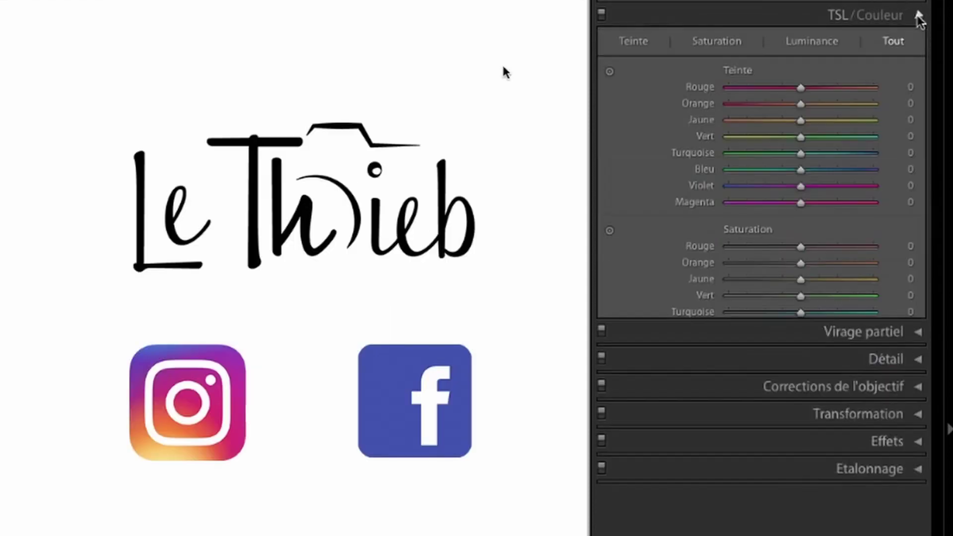
left_click(894, 40)
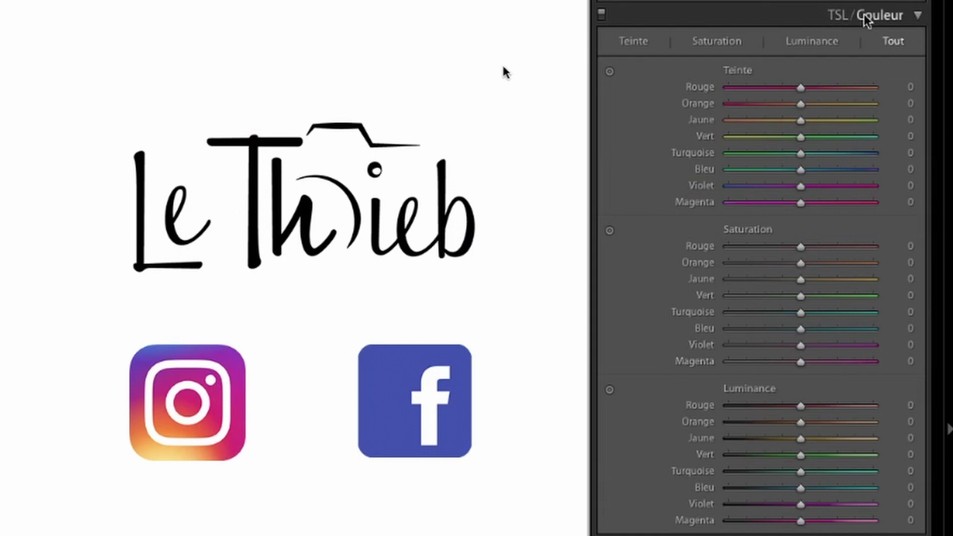
- Toggle the logo image to the Monochrome profile and back to colour, with the basic adjustments in view
scroll(844, 19, "up", 8)
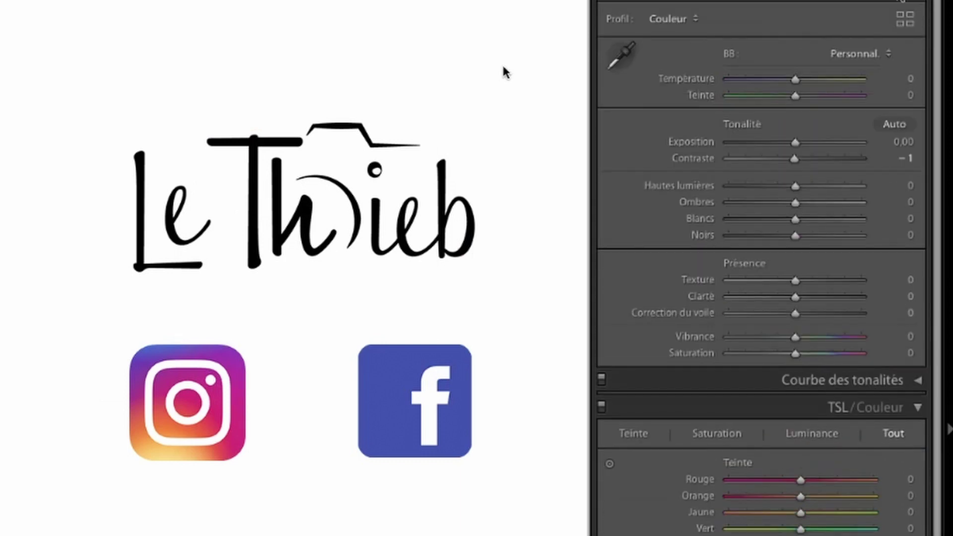
key("v")
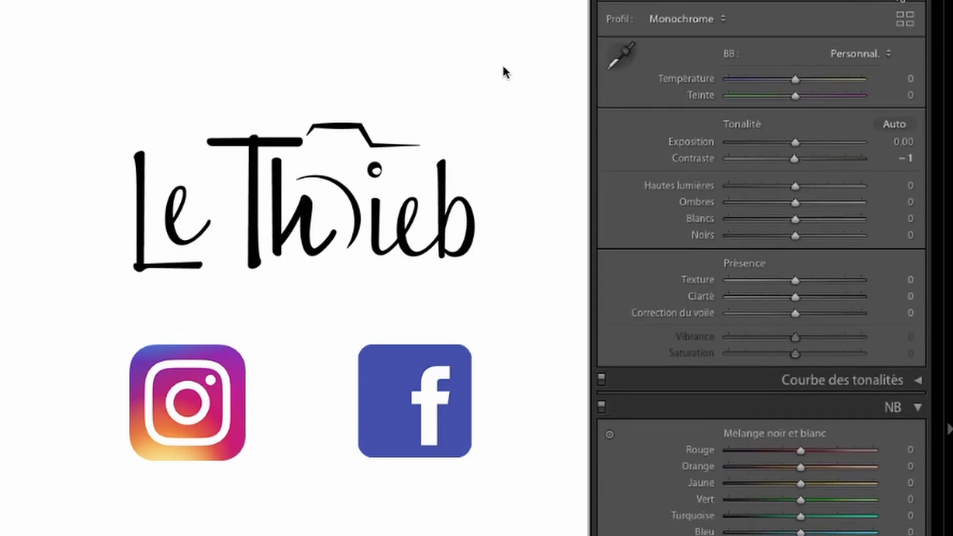
key("v")
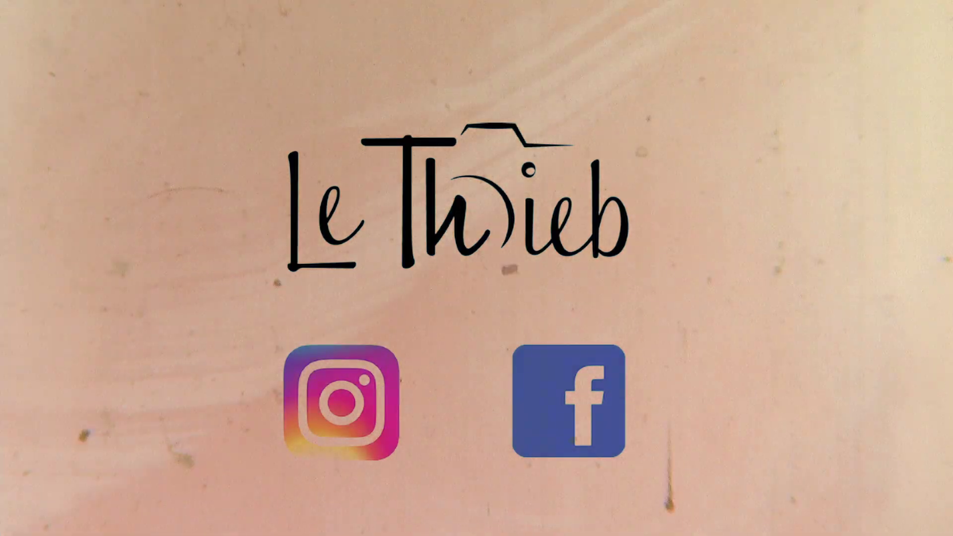